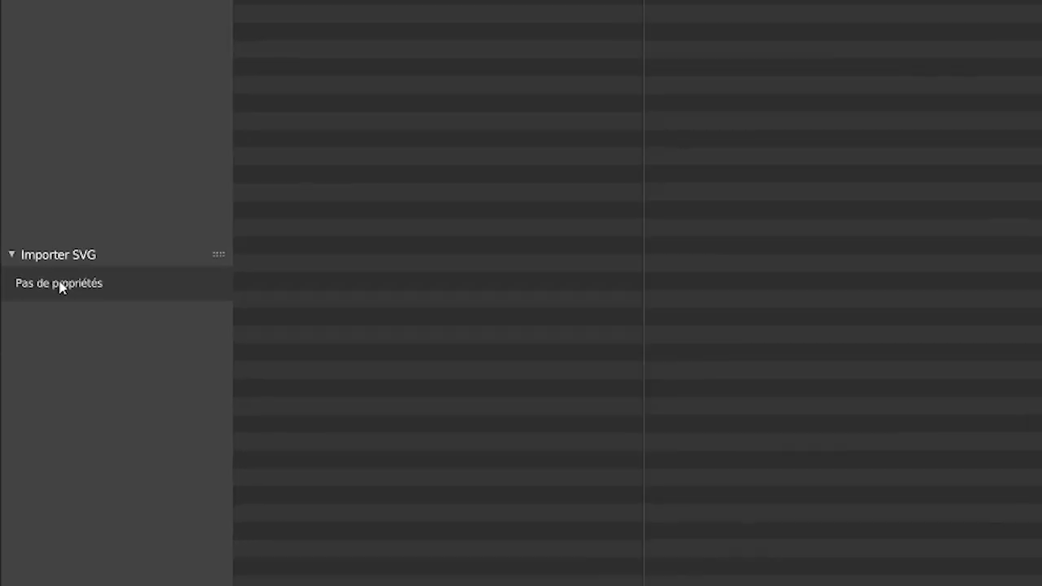
Import the file Suspension_avant.svg into the scene as a curve
{"action": "left_click", "coordinate": [232, 106]}
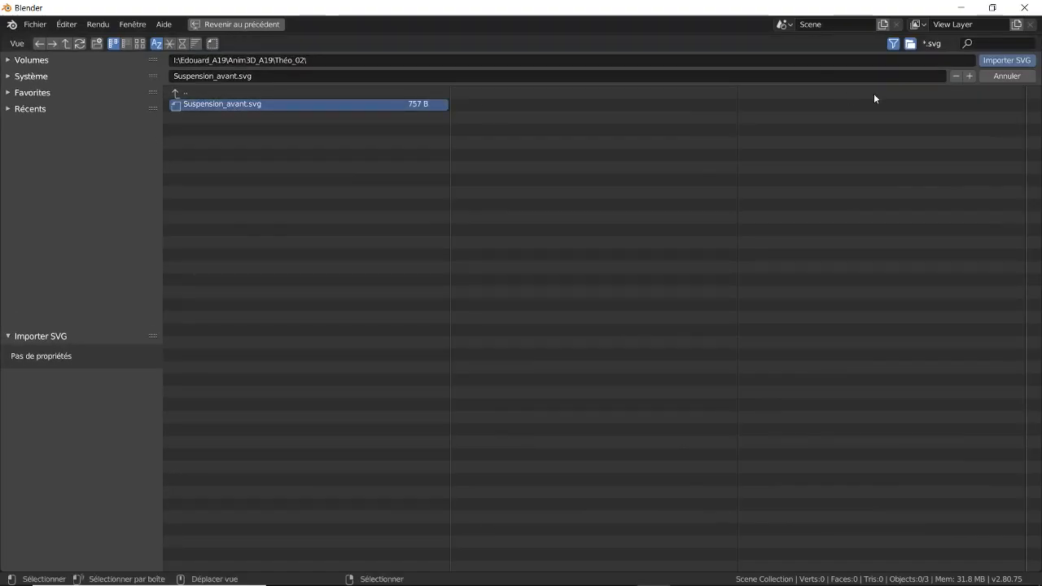
{"action": "left_click", "coordinate": [1025, 65]}
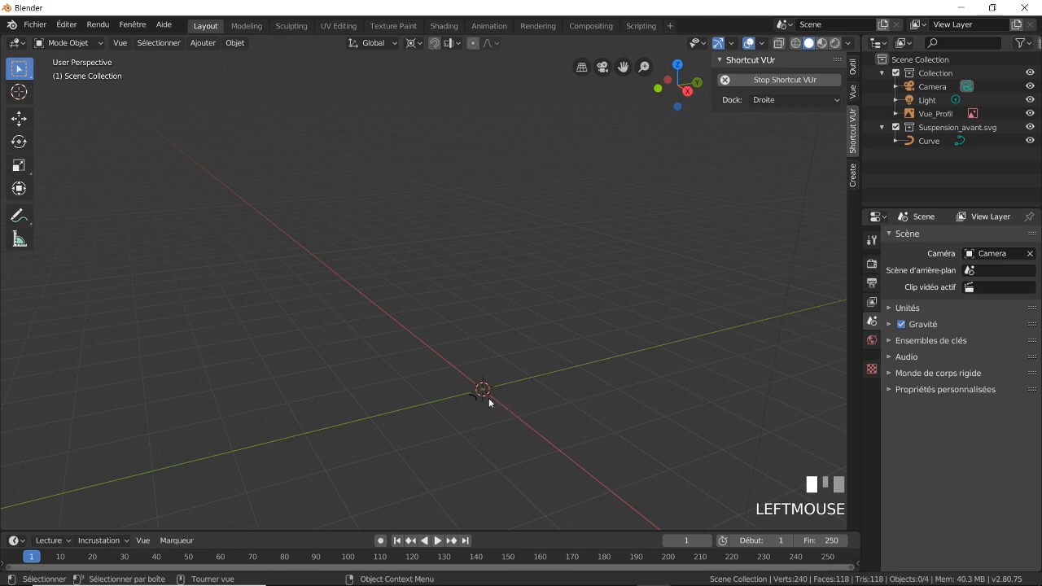
{"action": "scroll", "coordinate": [488, 398], "scroll_direction": "up", "scroll_amount": 5}
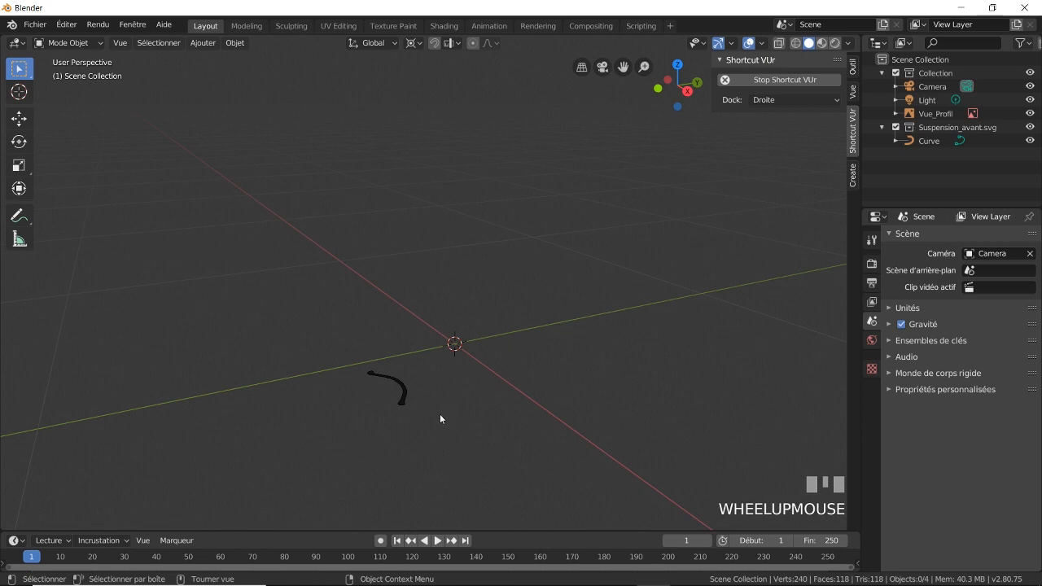
{"action": "middle_click_drag", "start_coordinate": [439, 414], "coordinate": [779, 365]}
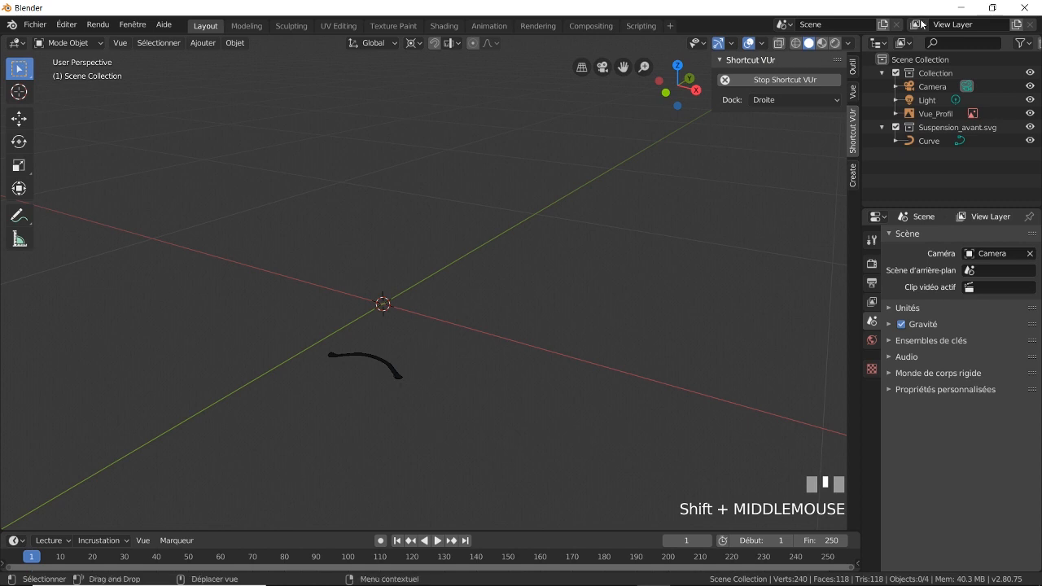
Set the imported suspension curve's rotation to 90° on X and 90° on Z
{"action": "left_click", "coordinate": [907, 141]}
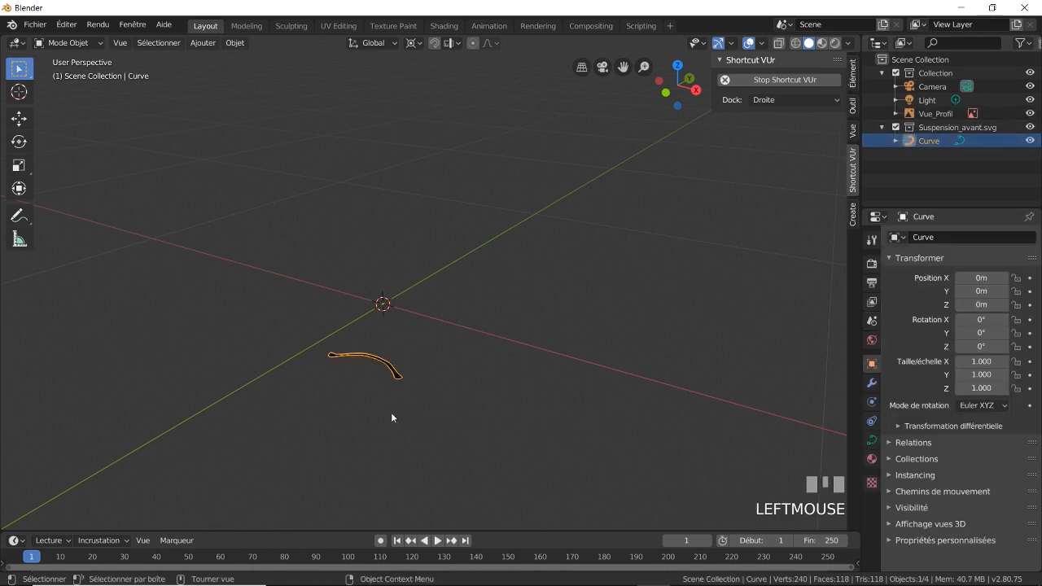
{"action": "left_click", "coordinate": [976, 320]}
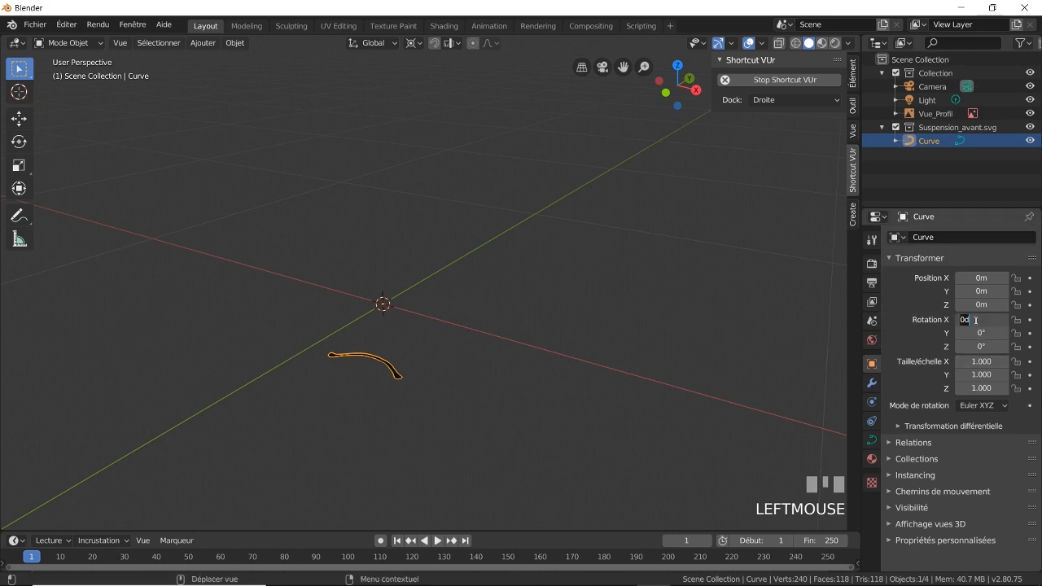
{"action": "type", "text": "90"}
{"action": "key", "text": "Return"}
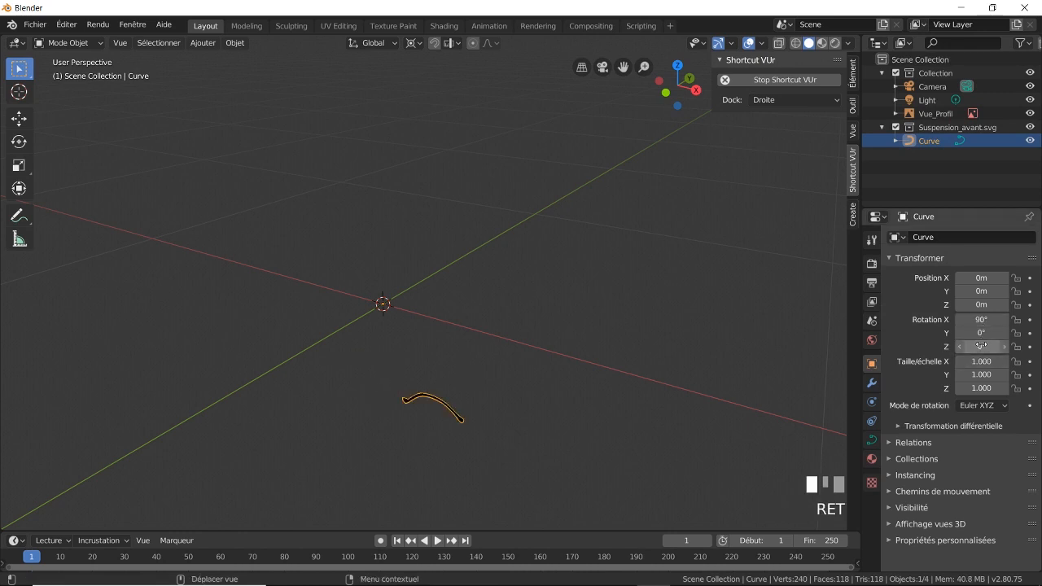
{"action": "left_click", "coordinate": [980, 346]}
{"action": "type", "text": "90"}
{"action": "key", "text": "Return"}
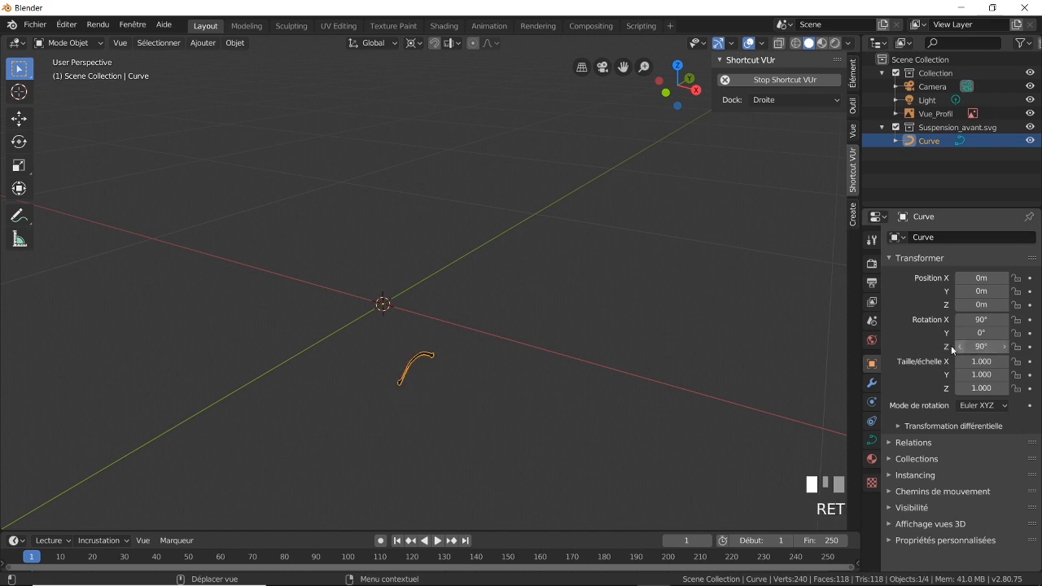
In right orthographic view and edit mode, move all of the curve's points so the arch is centred just above its origin
{"action": "key", "text": "KP_3"}
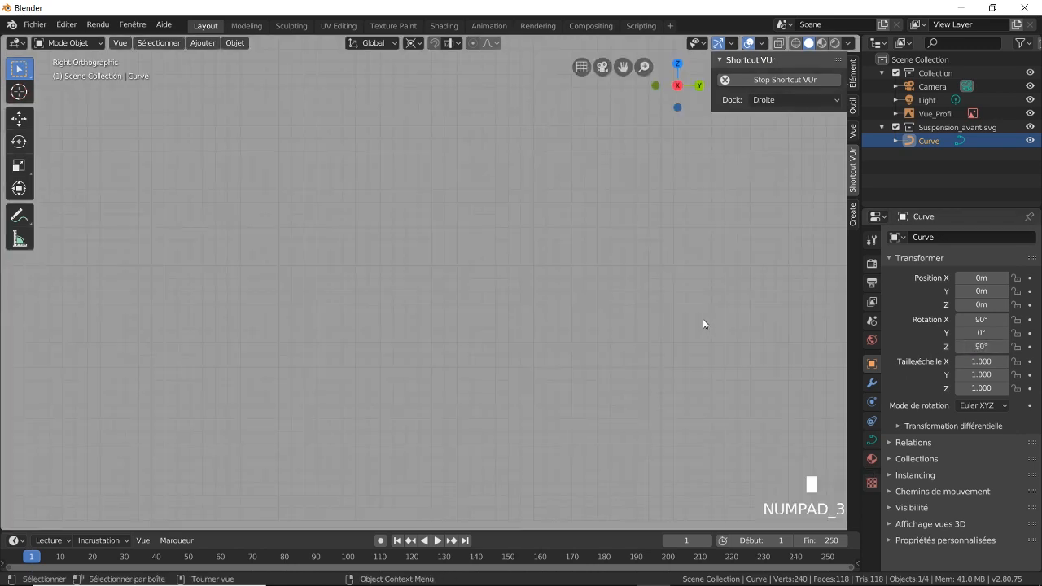
{"action": "scroll", "coordinate": [597, 340], "scroll_direction": "down", "scroll_amount": 2}
{"action": "scroll", "coordinate": [596, 334], "scroll_direction": "down", "scroll_amount": 5}
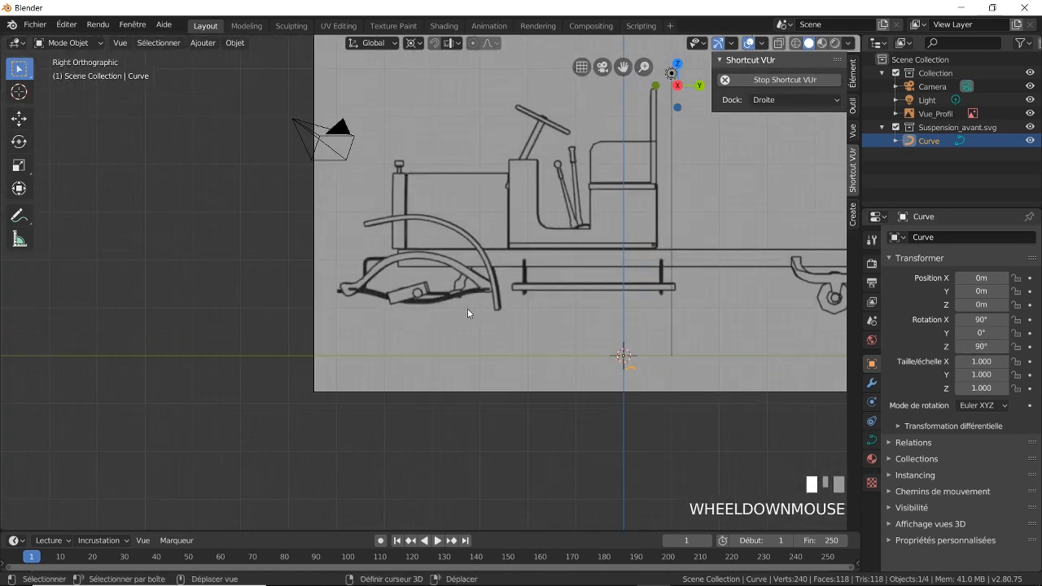
{"action": "middle_click_drag", "start_coordinate": [467, 308], "coordinate": [542, 374], "text": "shift"}
{"action": "scroll", "coordinate": [525, 366], "scroll_direction": "up", "scroll_amount": 4}
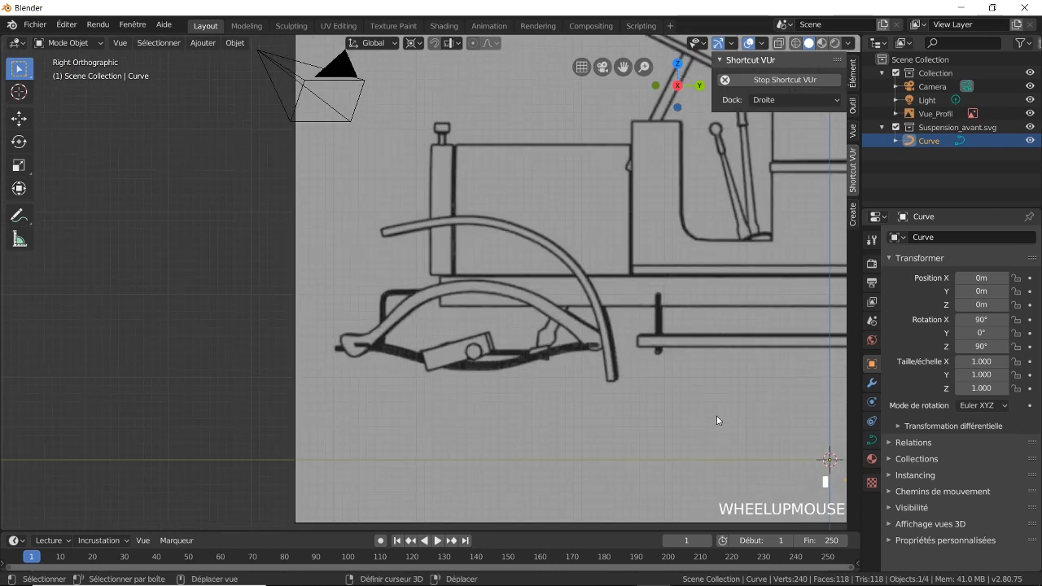
{"action": "mouse_move", "coordinate": [716, 415]}
{"action": "middle_mouse_down", "text": "shift"}
{"action": "mouse_move", "coordinate": [566, 403]}
{"action": "mouse_move", "coordinate": [580, 409]}
{"action": "middle_mouse_up", "text": "shift"}
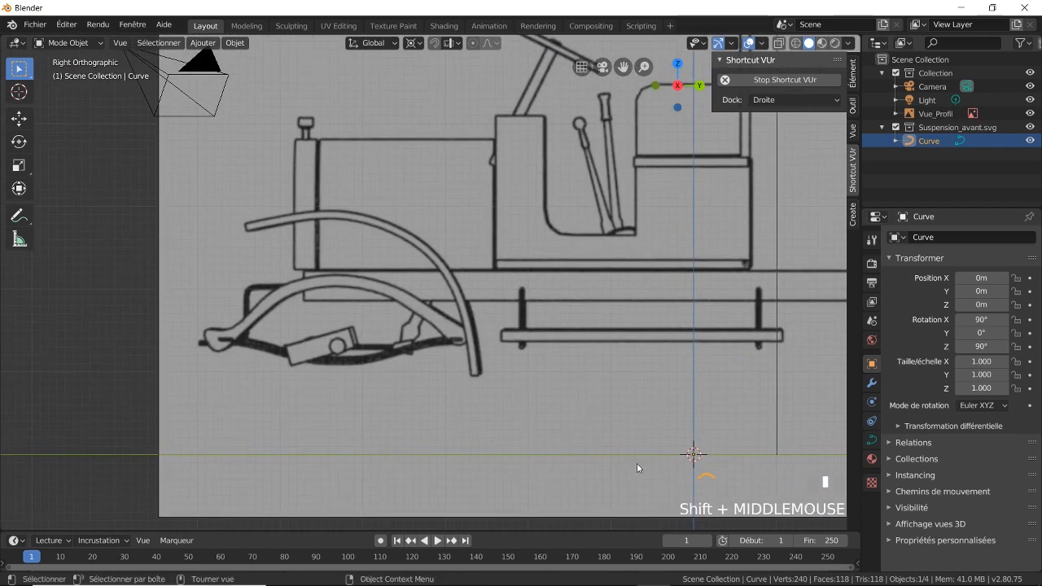
{"action": "scroll", "coordinate": [718, 464], "scroll_direction": "up", "scroll_amount": 3}
{"action": "middle_click_drag", "start_coordinate": [719, 463], "coordinate": [554, 384], "text": "shift"}
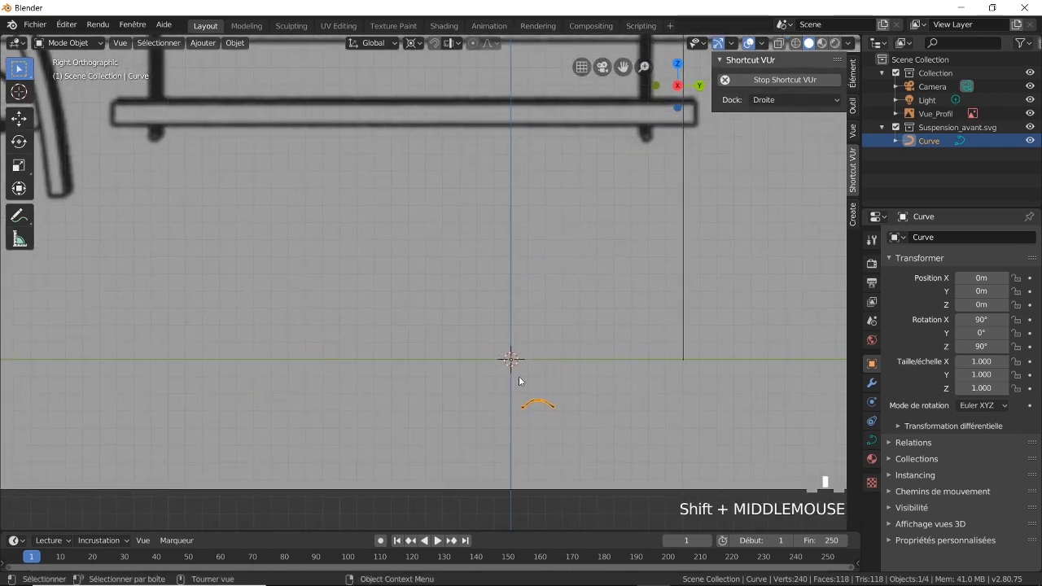
{"action": "scroll", "coordinate": [518, 380], "scroll_direction": "up", "scroll_amount": 4}
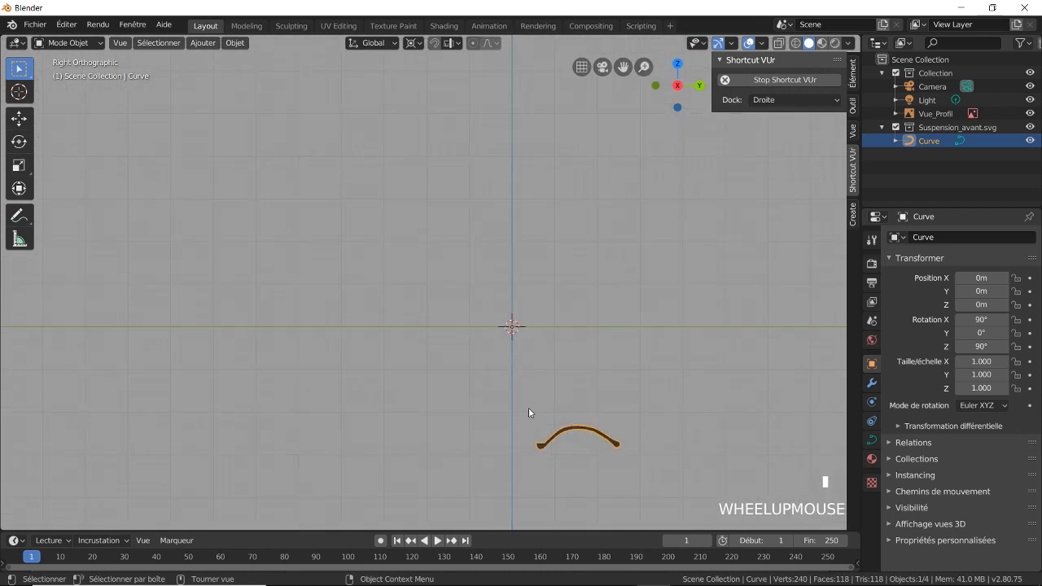
{"action": "left_click", "coordinate": [85, 42]}
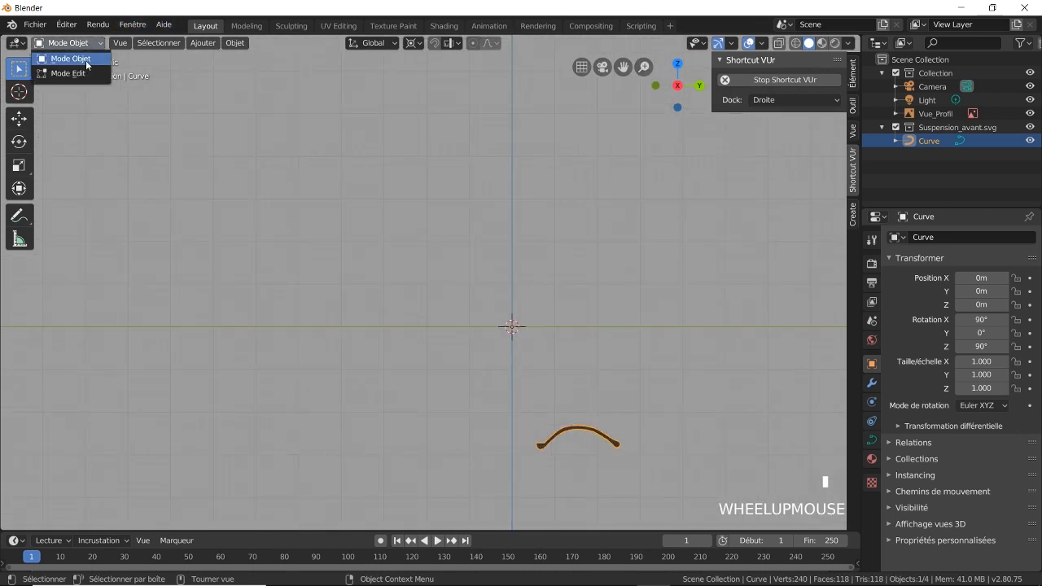
{"action": "left_click", "coordinate": [69, 73]}
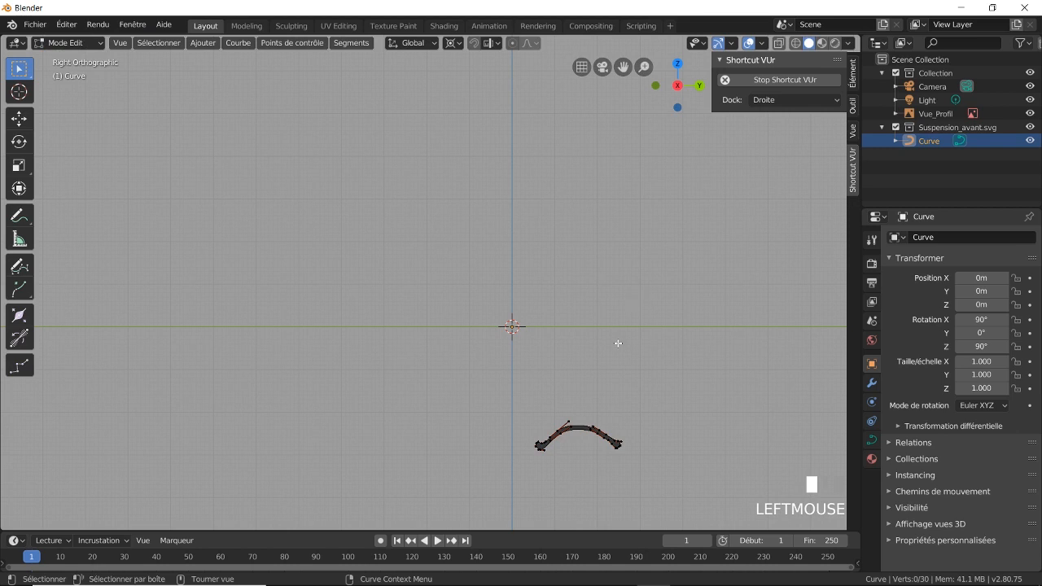
{"action": "key", "text": "a"}
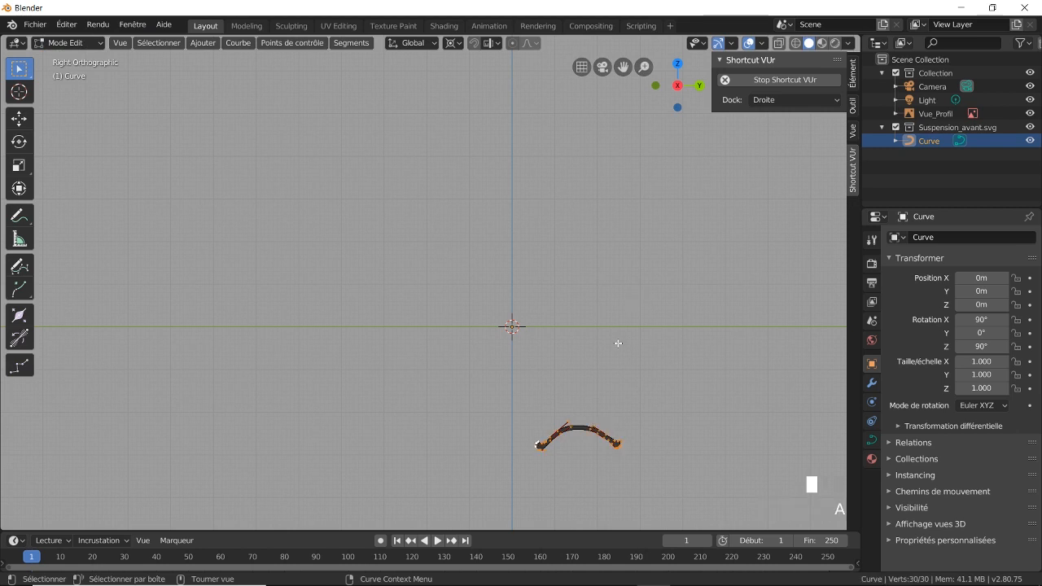
{"action": "key", "text": "g"}
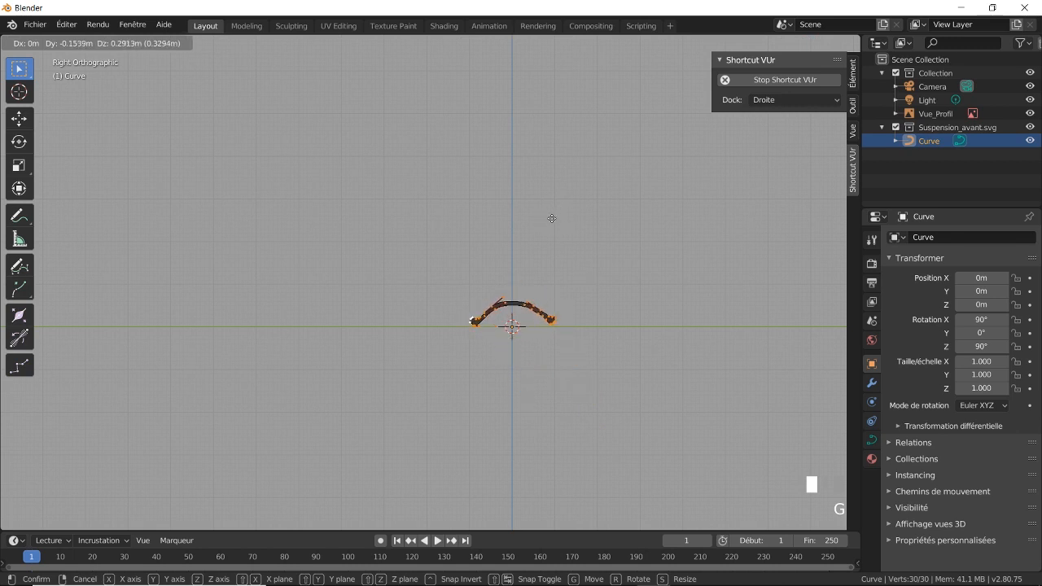
{"action": "left_click", "coordinate": [551, 218]}
Scale up all of the curve's points to roughly the size of the front suspension arch in the reference drawing
{"action": "scroll", "coordinate": [553, 220], "scroll_direction": "down", "scroll_amount": 4}
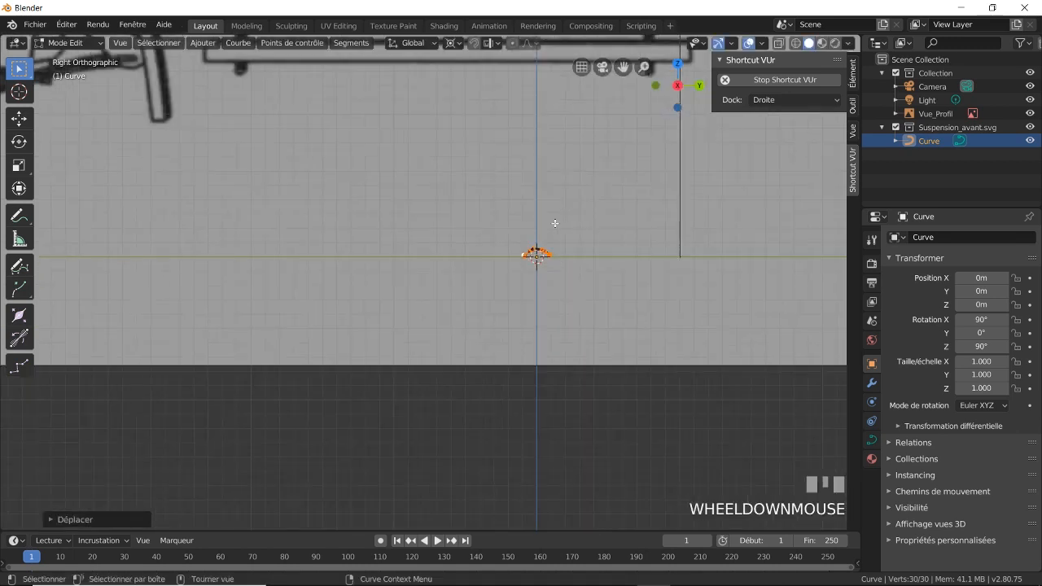
{"action": "middle_click_drag", "start_coordinate": [554, 223], "coordinate": [477, 391], "text": "shift"}
{"action": "key", "text": "s"}
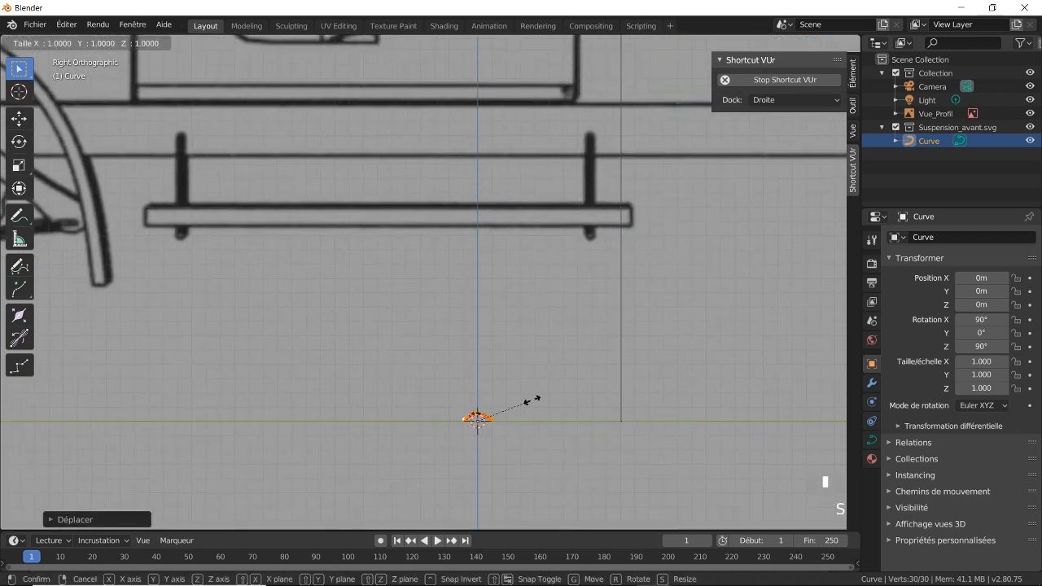
{"action": "left_click", "coordinate": [600, 423]}
In object mode, move the curve onto the drawn front suspension, at about Y -4.31 m and Z 1.16 m
{"action": "scroll", "coordinate": [459, 394], "scroll_direction": "down", "scroll_amount": 3}
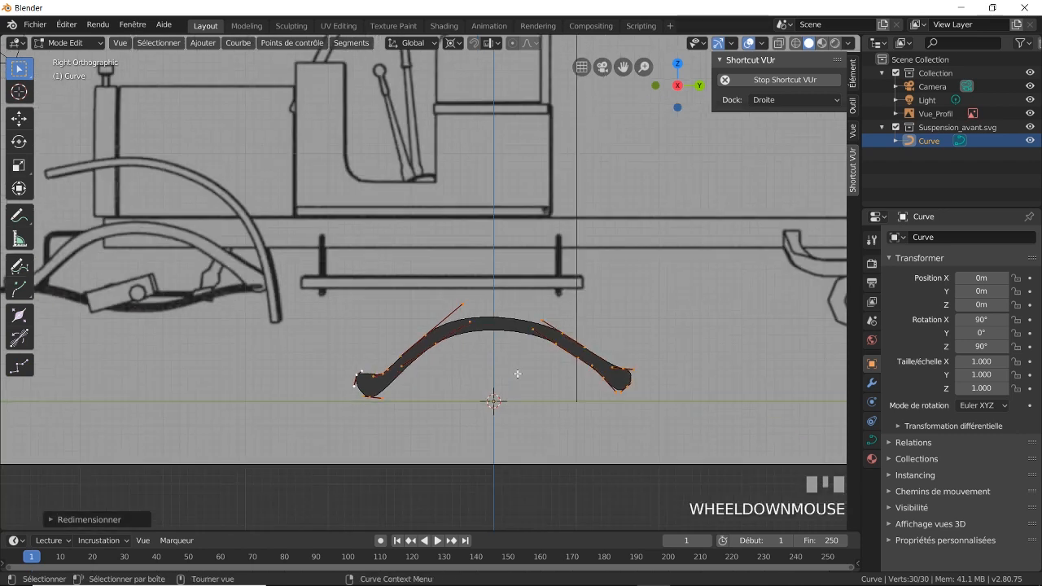
{"action": "middle_click_drag", "start_coordinate": [491, 333], "coordinate": [607, 344], "text": "shift"}
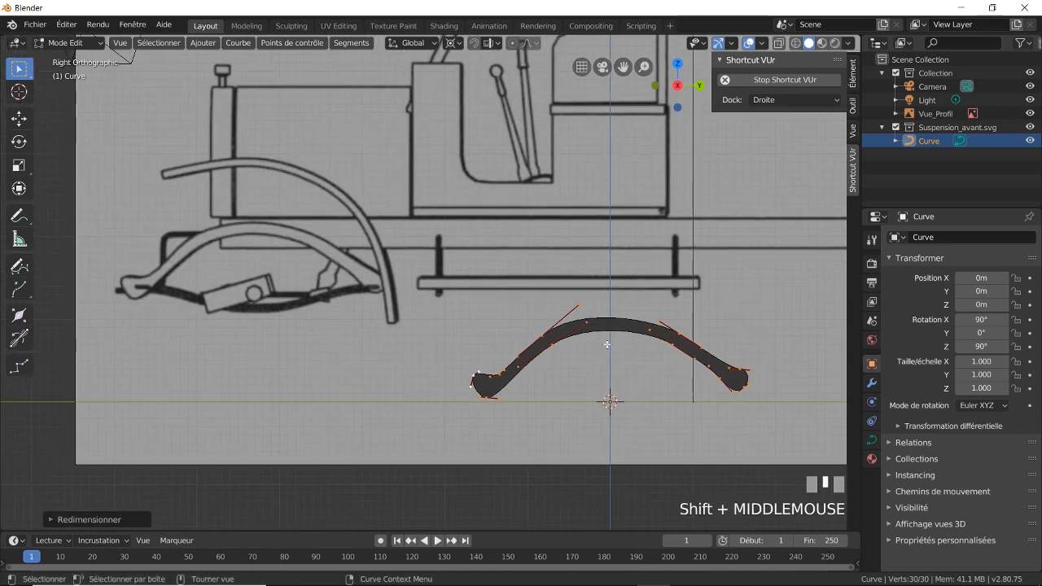
{"action": "key", "text": "ctrl+Tab"}
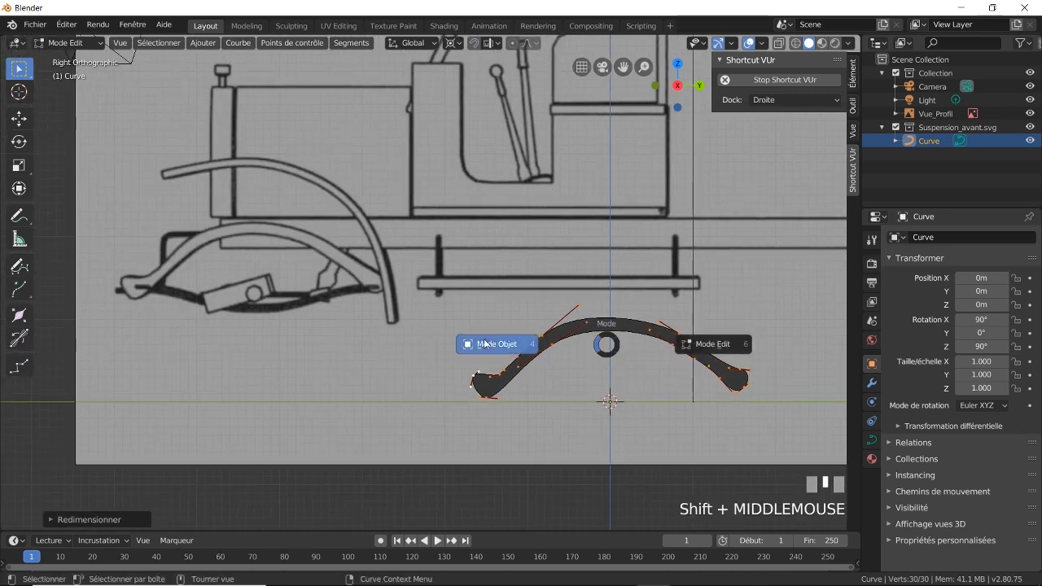
{"action": "key", "text": "Tab"}
{"action": "key", "text": "g"}
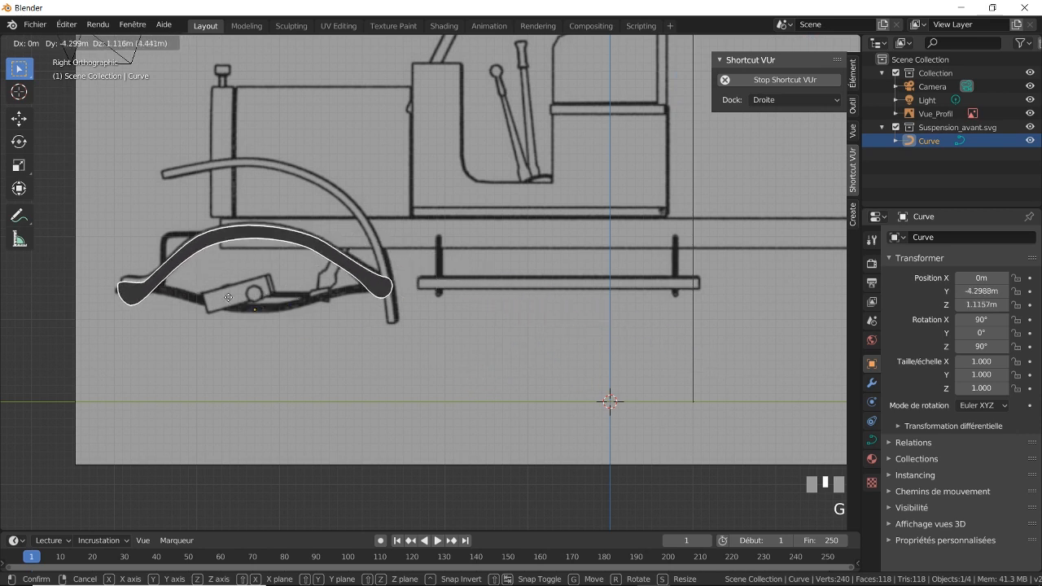
{"action": "left_click", "coordinate": [230, 300]}
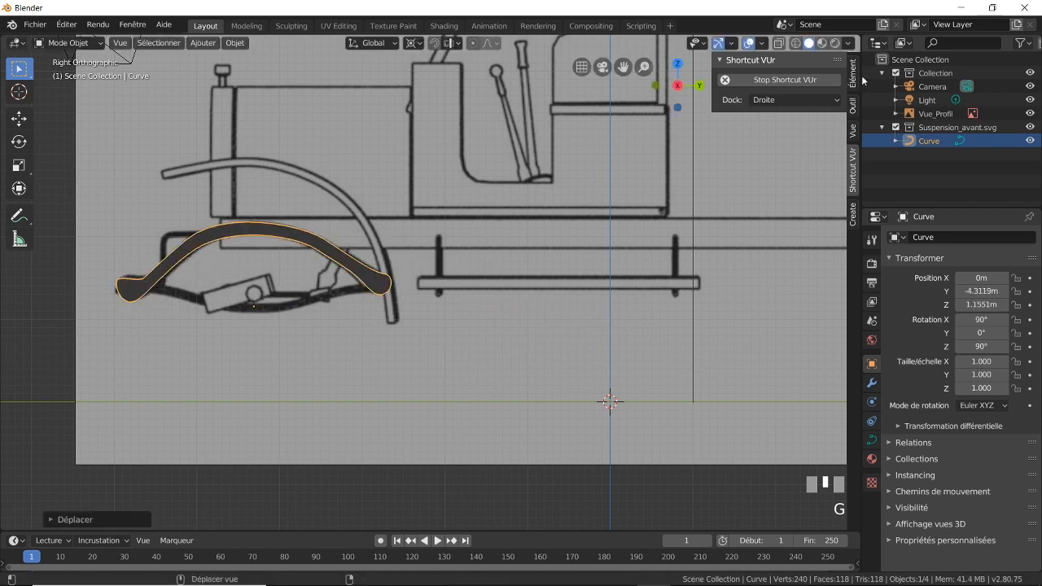
With wireframe display and the pivot point set to Élément actif, scale the curve down to about 0.943
{"action": "left_click", "coordinate": [796, 42]}
{"action": "left_click", "coordinate": [421, 43]}
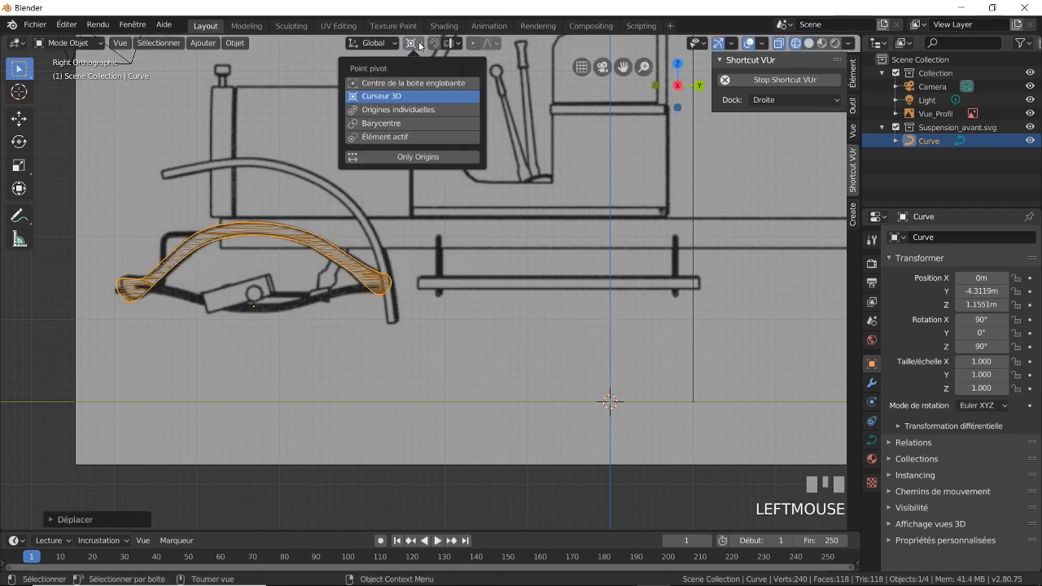
{"action": "left_click", "coordinate": [420, 137]}
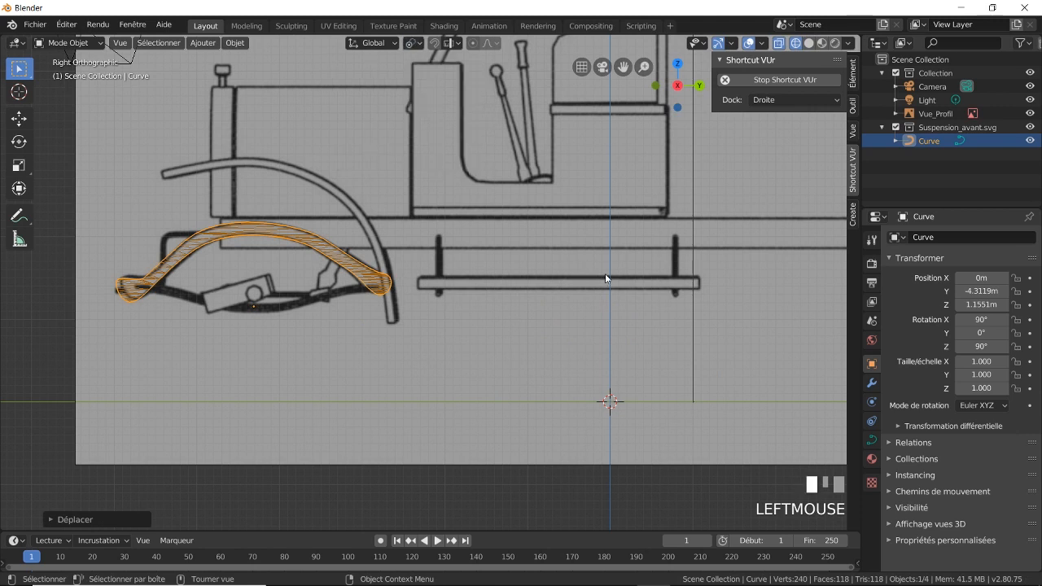
{"action": "key", "text": "s"}
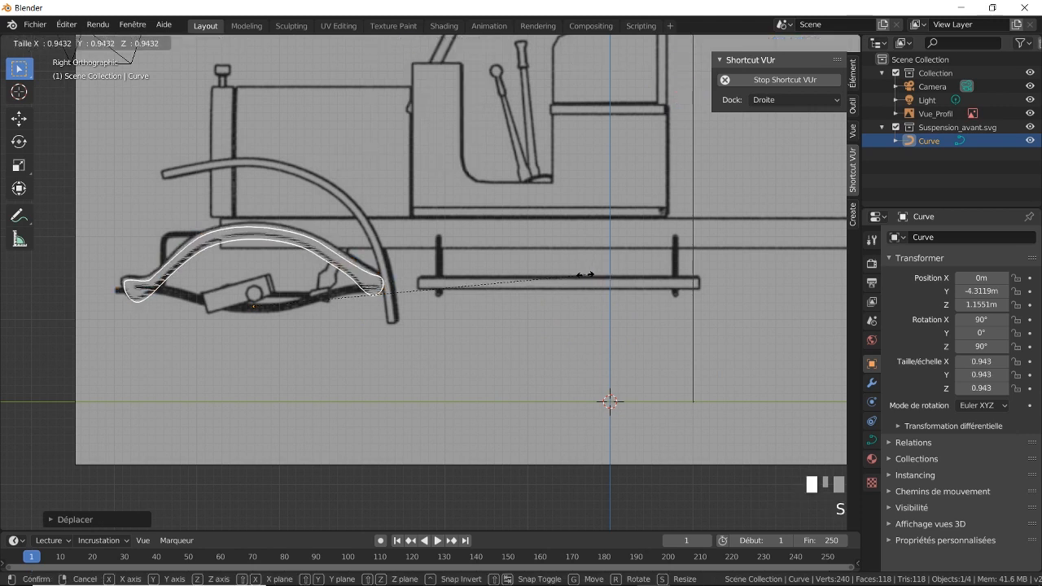
{"action": "left_click", "coordinate": [585, 279]}
Fine-tune the curve over the drawn suspension by moving it to about Y -4.318 m, Z 1.208 m and scaling it to about 0.951
{"action": "key", "text": "g"}
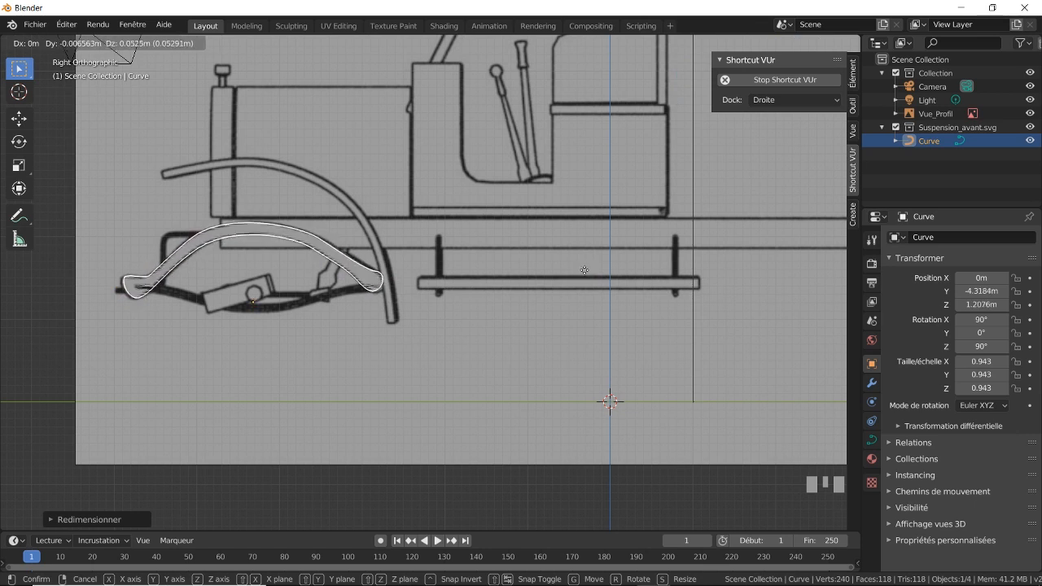
{"action": "left_click", "coordinate": [583, 269]}
{"action": "scroll", "coordinate": [581, 269], "scroll_direction": "up", "scroll_amount": 3}
{"action": "middle_click_drag", "start_coordinate": [516, 264], "coordinate": [853, 259], "text": "shift"}
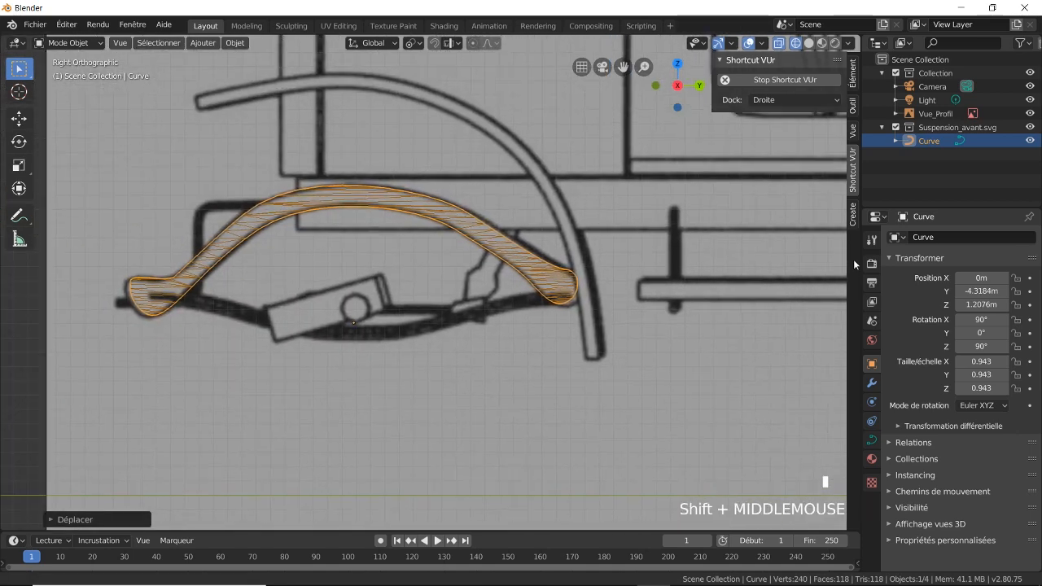
{"action": "key", "text": "s"}
{"action": "left_click", "coordinate": [640, 258]}
{"action": "middle_click_drag", "start_coordinate": [640, 258], "coordinate": [618, 278], "text": "shift"}
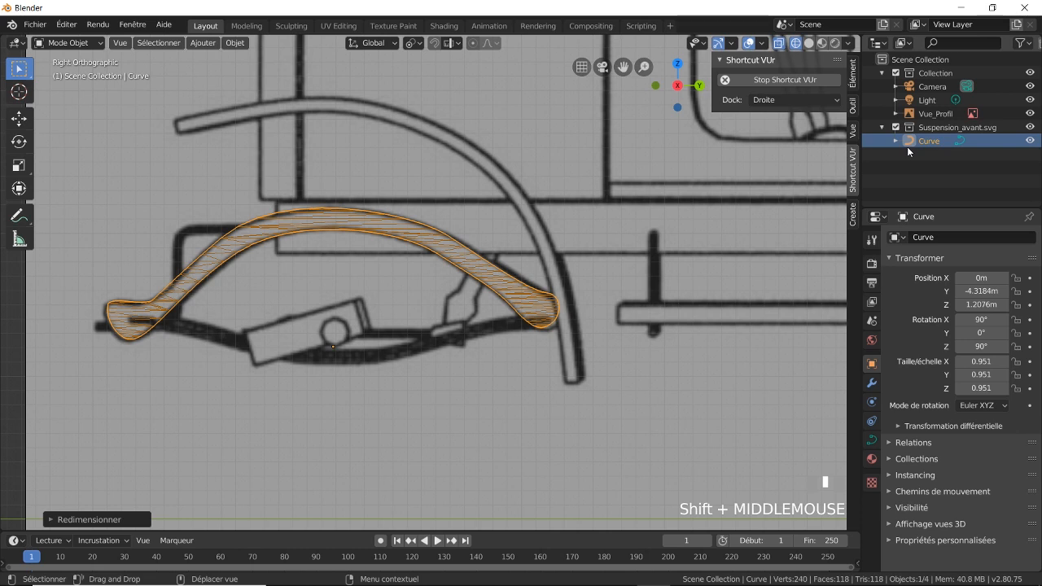
Convert the suspension curve to a mesh (Mesh à partir de courbe/méta/surface/texte)
{"action": "left_click", "coordinate": [234, 44]}
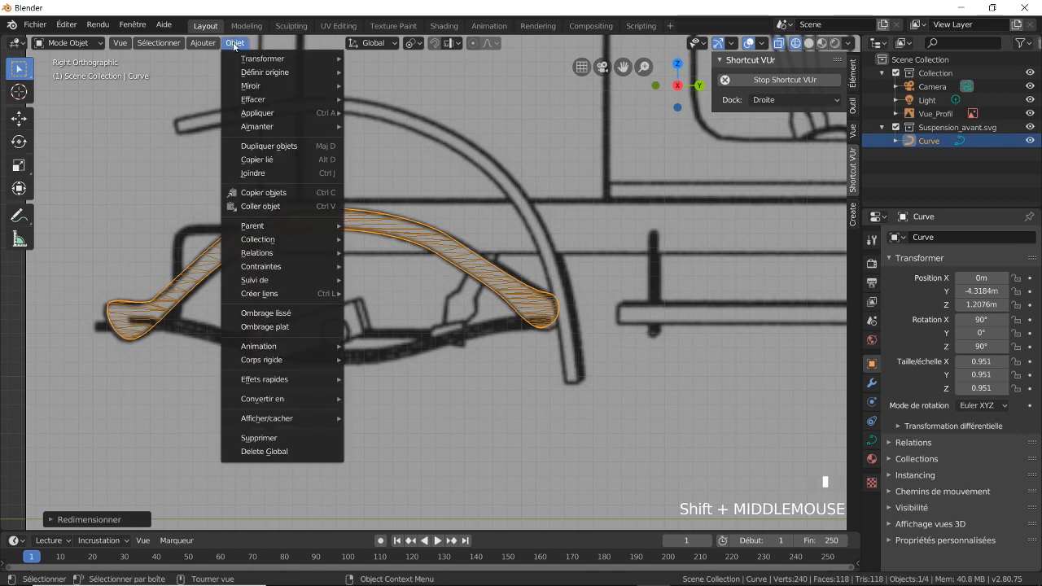
{"action": "mouse_move", "coordinate": [279, 400]}
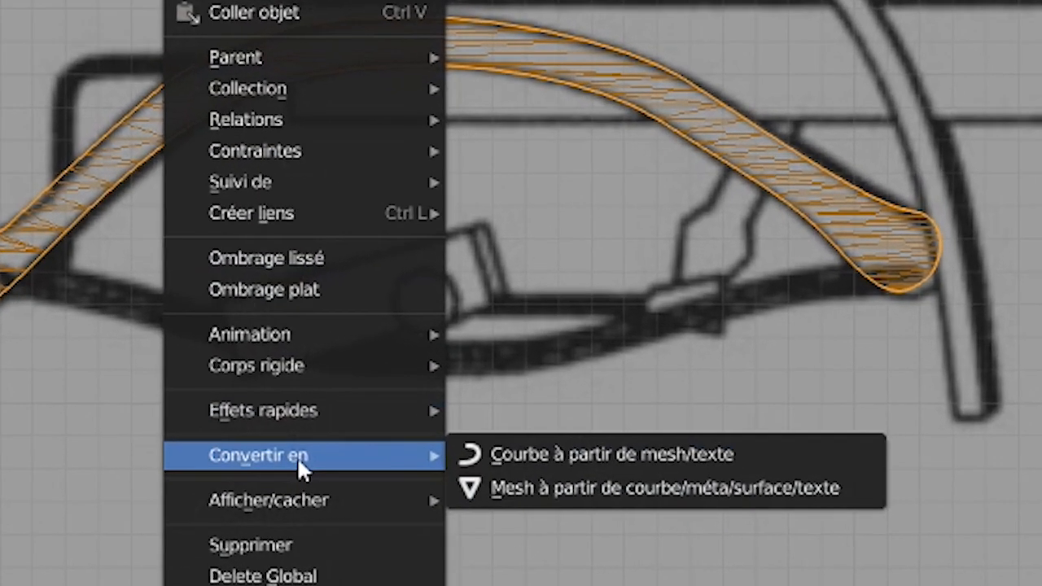
{"action": "left_click", "coordinate": [573, 491]}
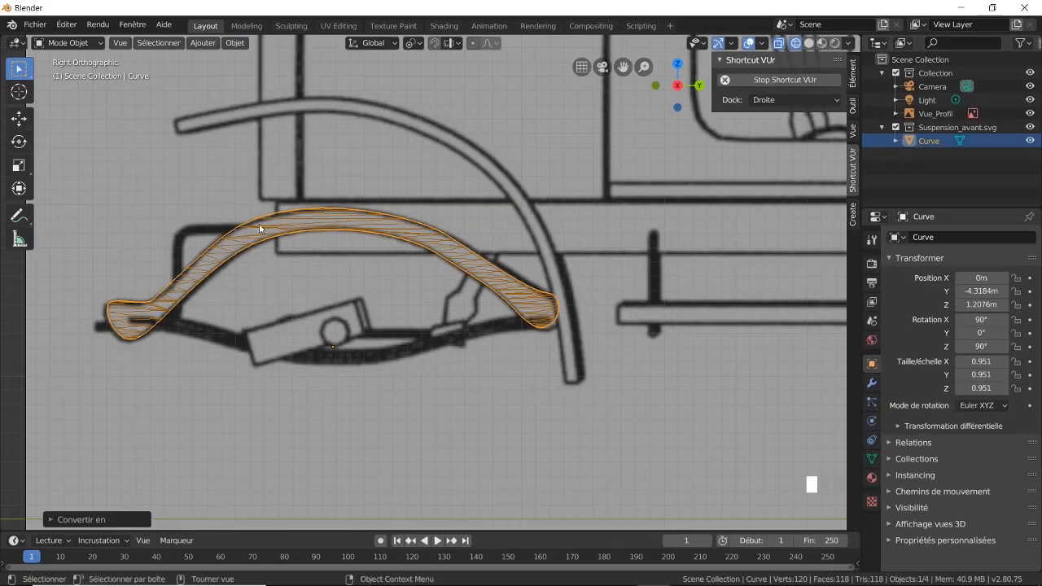
In edit mode, simplify the whole suspension mesh with a limited dissolve (Dissolution limitée)
{"action": "left_click", "coordinate": [99, 43]}
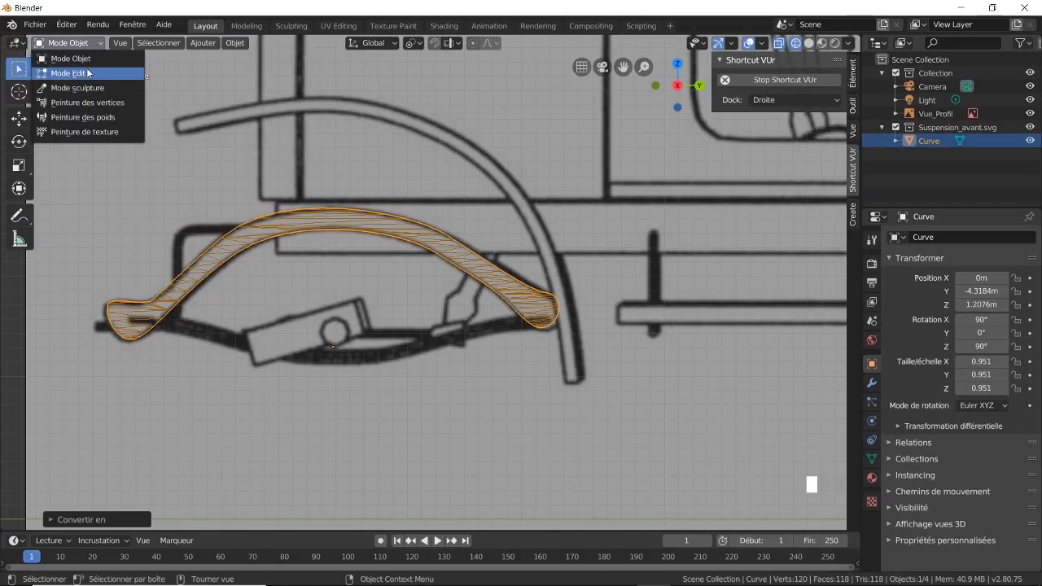
{"action": "left_click", "coordinate": [89, 73]}
{"action": "middle_click_drag", "start_coordinate": [374, 292], "coordinate": [455, 298]}
{"action": "scroll", "coordinate": [460, 301], "scroll_direction": "up", "scroll_amount": 2}
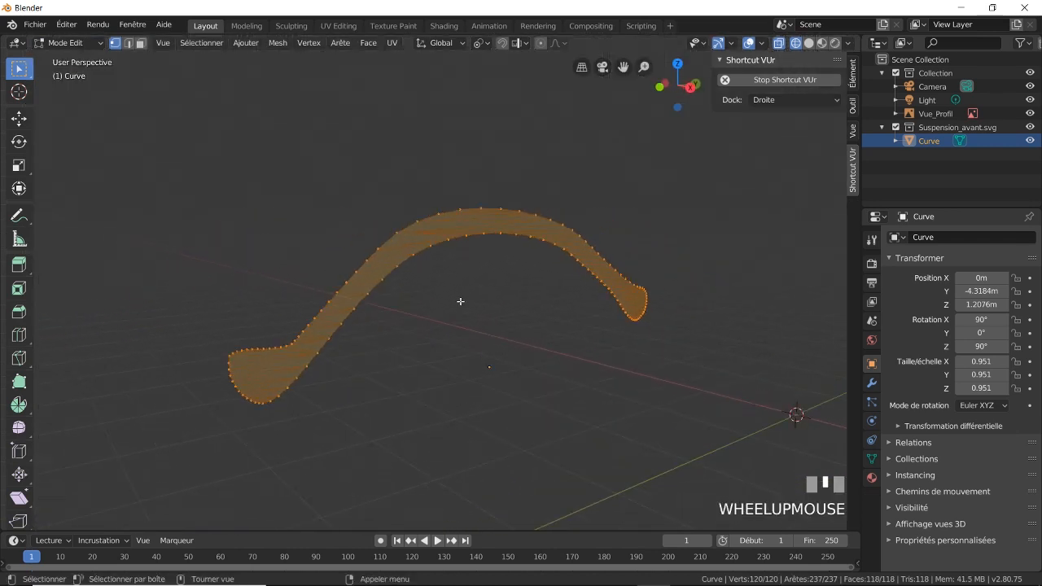
{"action": "scroll", "coordinate": [460, 301], "scroll_direction": "up", "scroll_amount": 2}
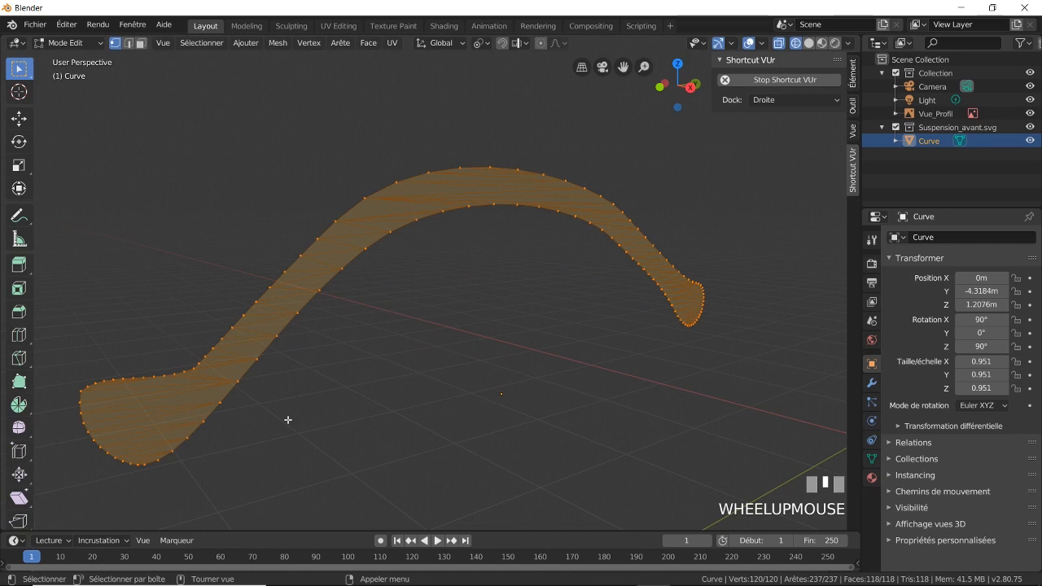
{"action": "key", "text": "x"}
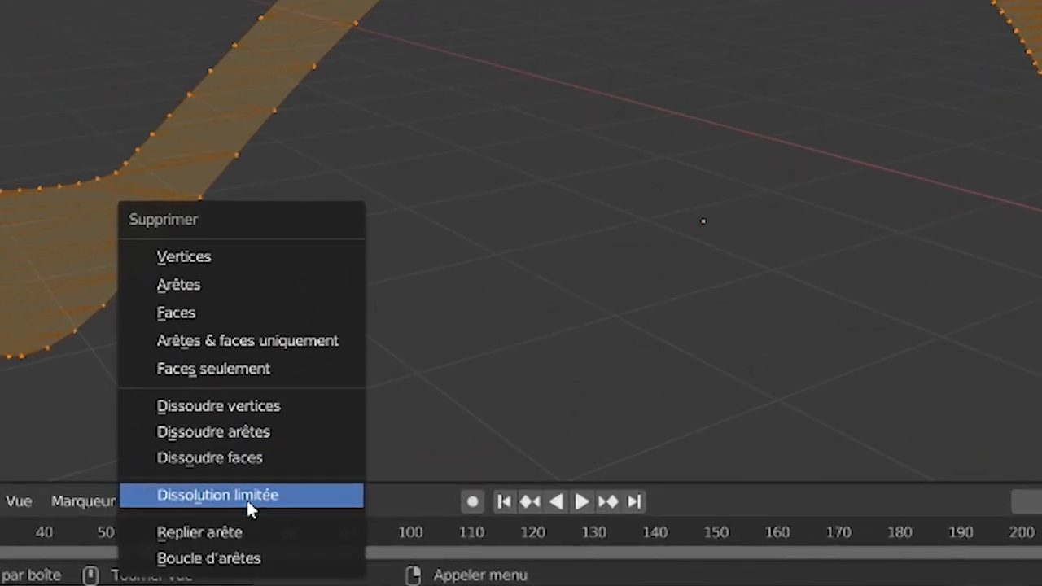
{"action": "left_click", "coordinate": [247, 498]}
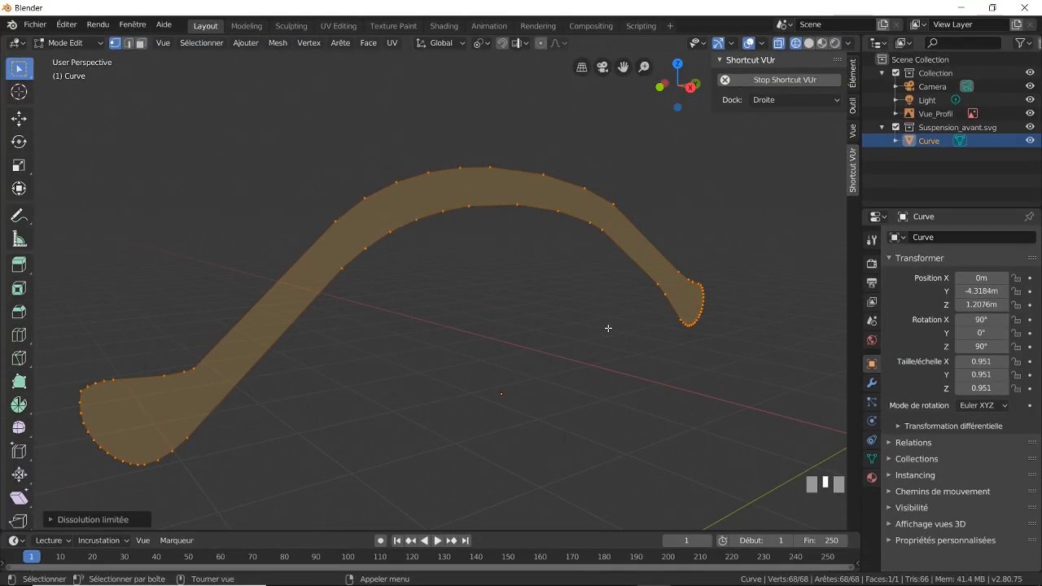
{"action": "scroll", "coordinate": [608, 328], "scroll_direction": "down", "scroll_amount": 1}
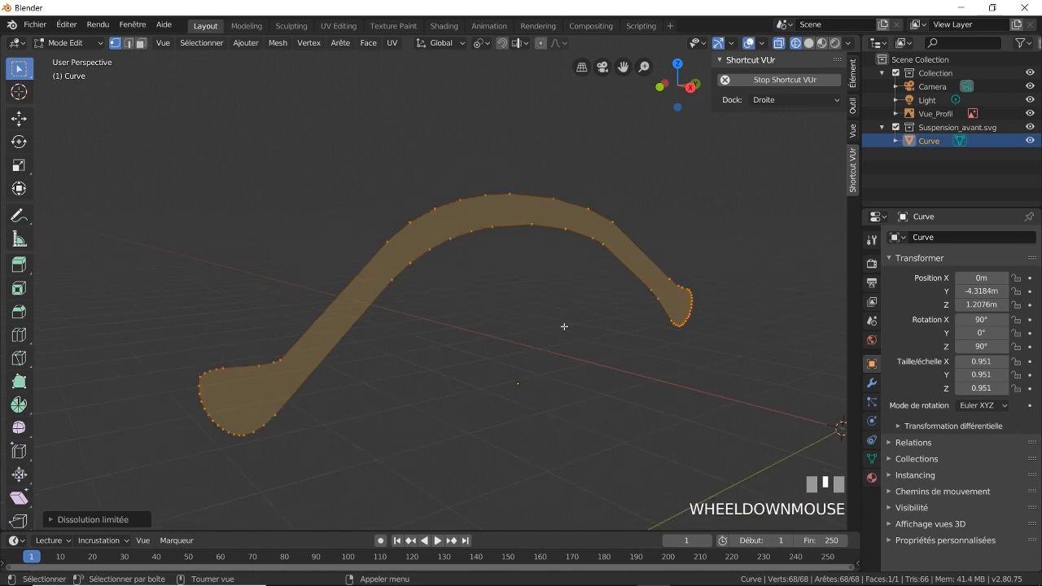
Display the face normals in the viewport overlays to check the orientation of the suspension face
{"action": "left_click", "coordinate": [762, 43]}
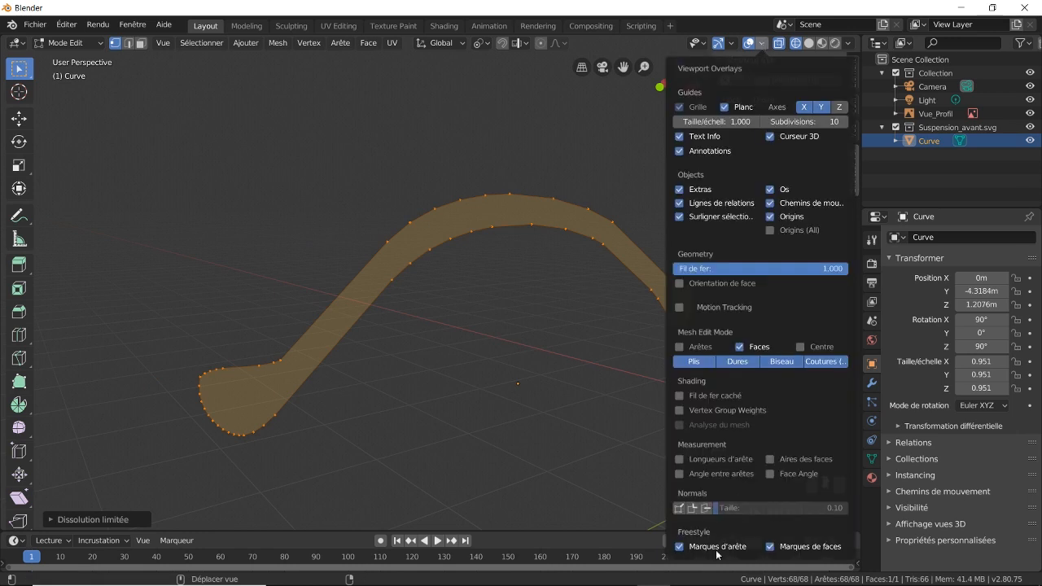
{"action": "left_click", "coordinate": [574, 363]}
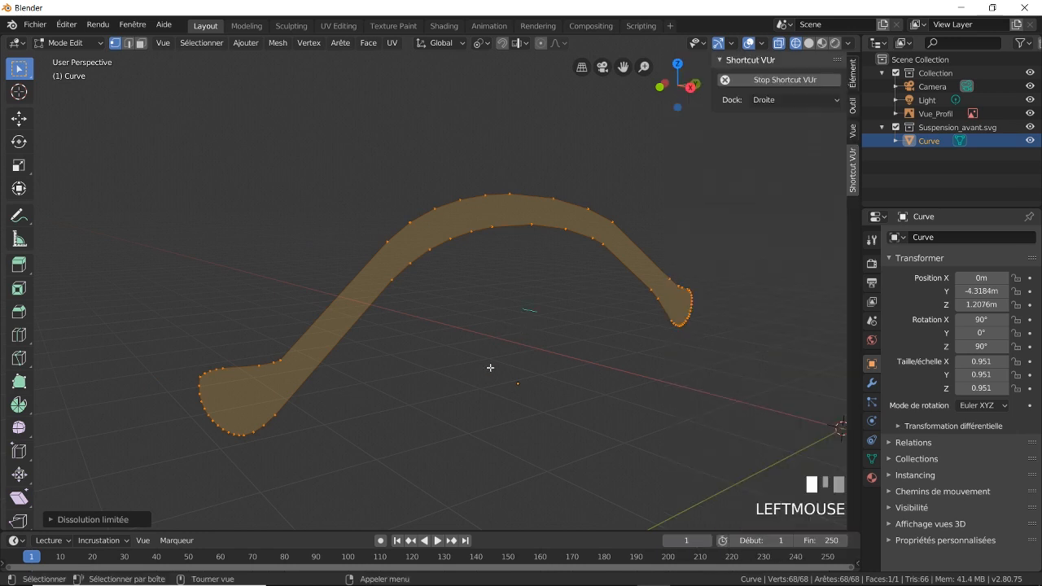
{"action": "middle_click_drag", "start_coordinate": [488, 366], "coordinate": [500, 377]}
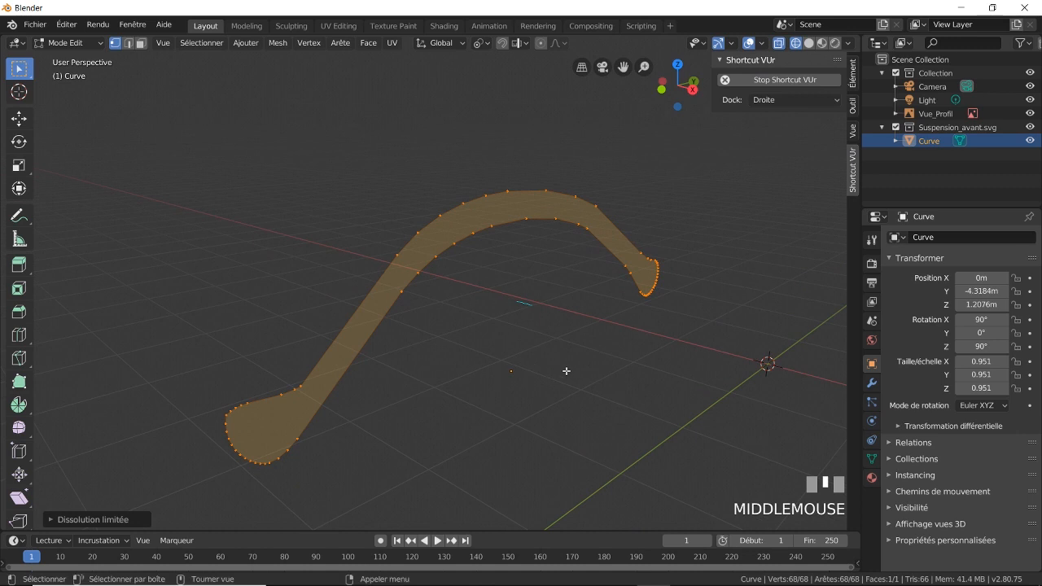
Extrude the suspension face about 0.1 m along the global X axis
{"action": "key", "text": "e"}
{"action": "key", "text": "x"}
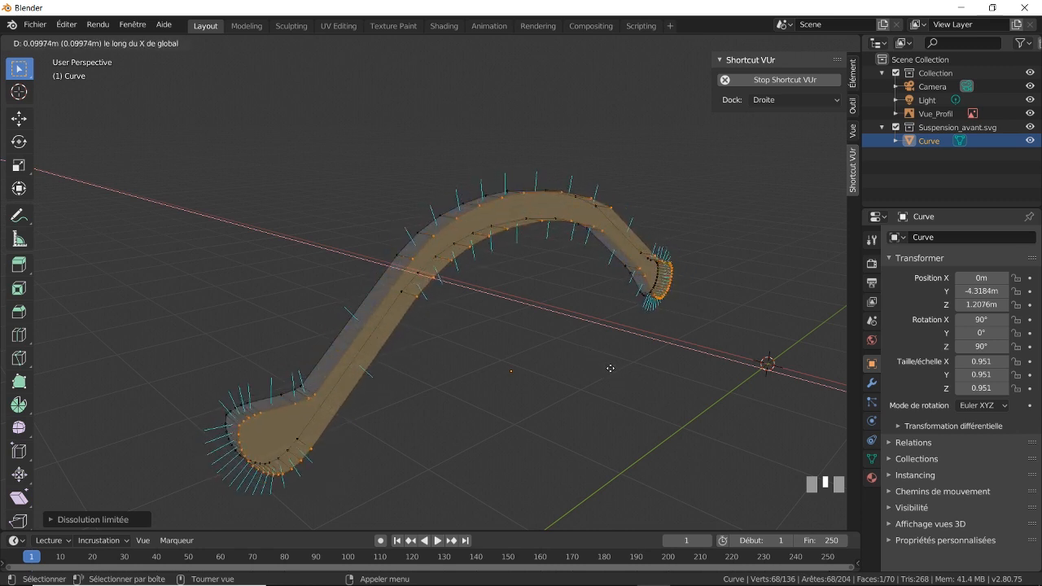
{"action": "left_click", "coordinate": [612, 369]}
Inset the extruded front face slightly with Faces internes, and hide the face normals overlay
{"action": "middle_click_drag", "start_coordinate": [612, 370], "coordinate": [486, 325]}
{"action": "scroll", "coordinate": [471, 327], "scroll_direction": "up", "scroll_amount": 2}
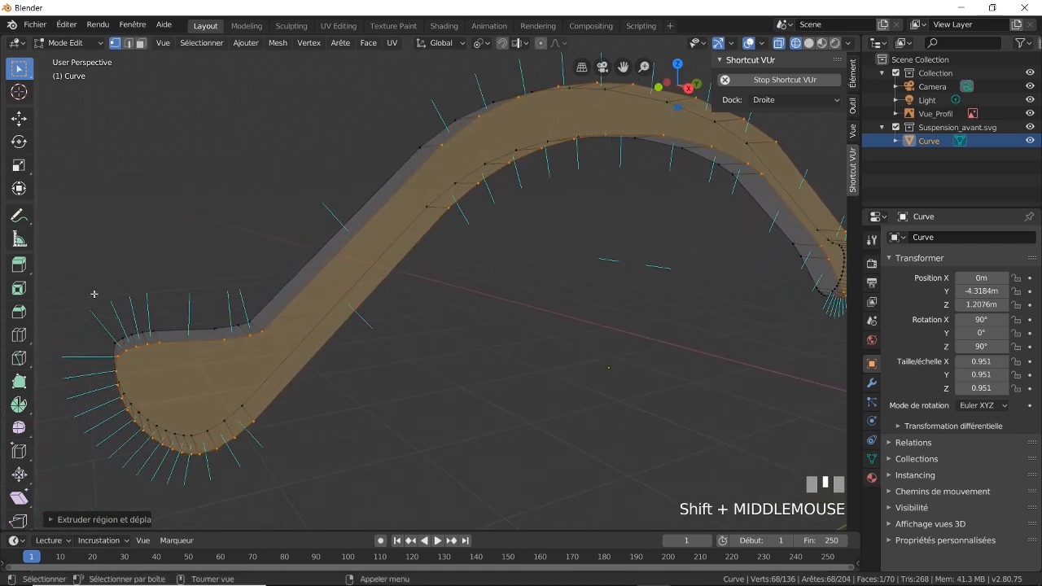
{"action": "left_click", "coordinate": [17, 288]}
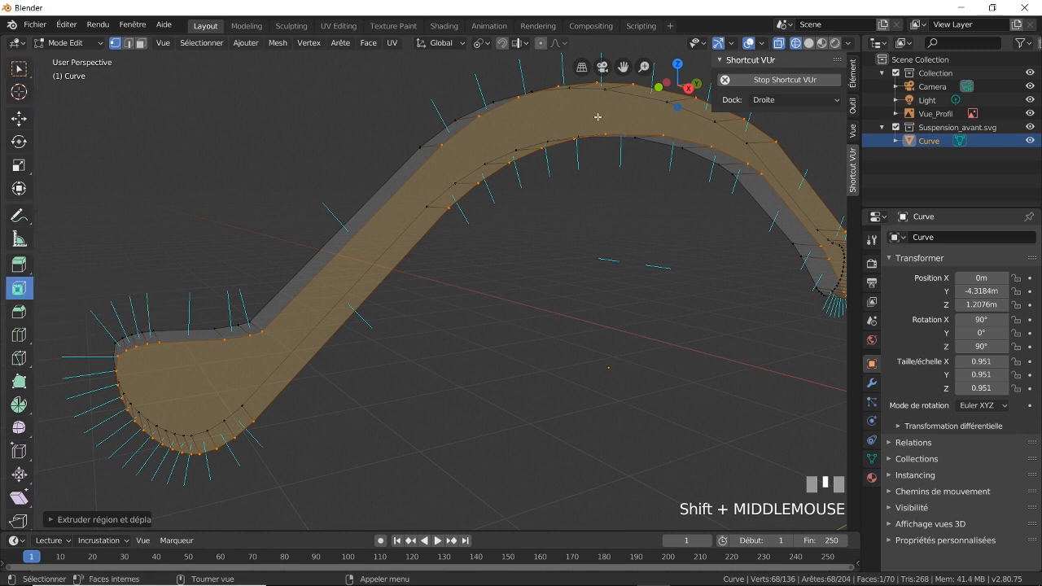
{"action": "left_click_drag", "start_coordinate": [597, 117], "coordinate": [605, 121]}
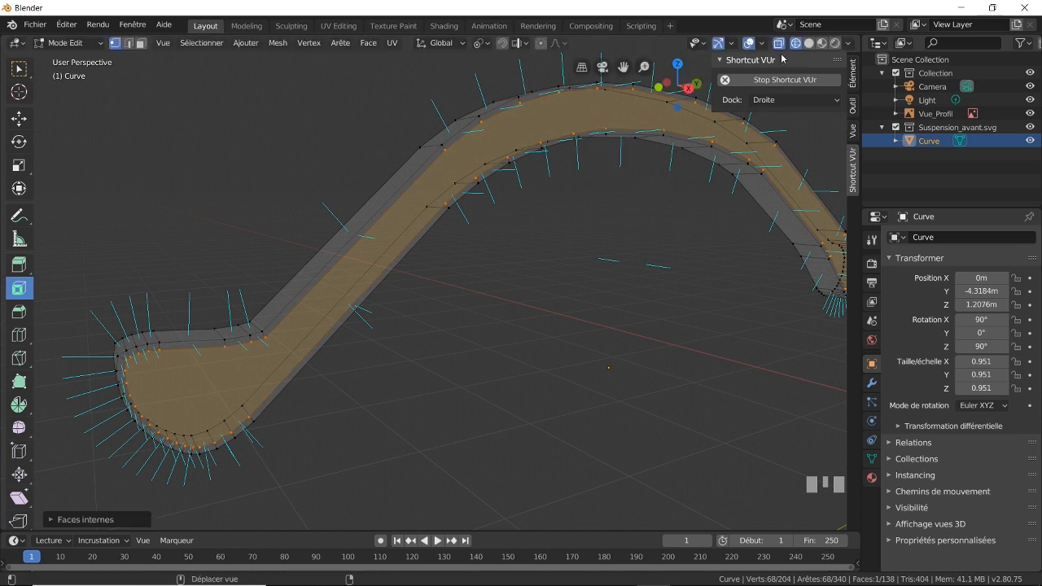
{"action": "left_click", "coordinate": [763, 48]}
{"action": "left_click", "coordinate": [709, 510]}
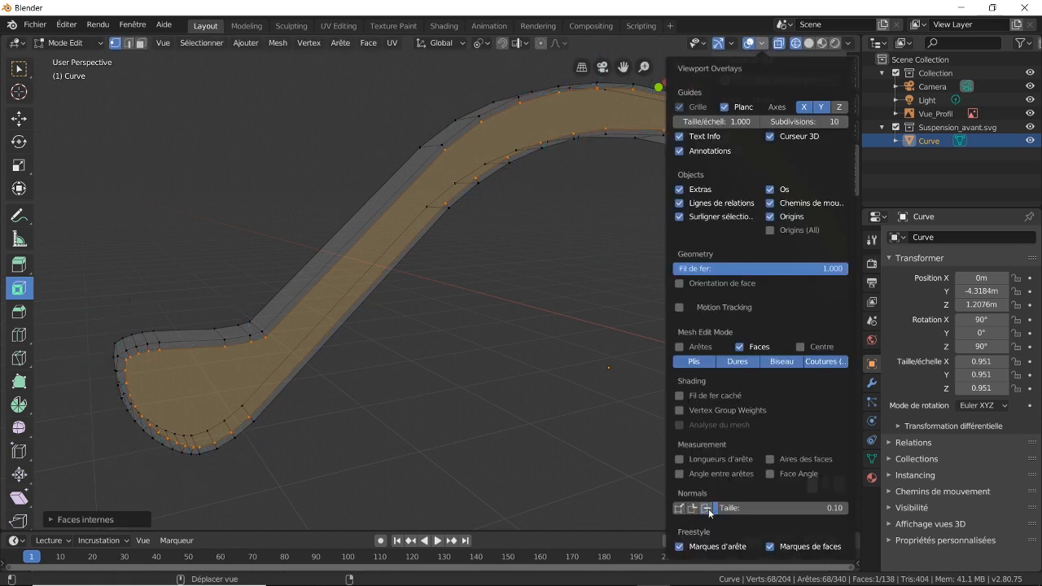
Inset the front face again with a thickness of about 0.0094 m and set the inset depth (Profondeur) to -0.028 m
{"action": "middle_click_drag", "start_coordinate": [604, 281], "coordinate": [471, 288]}
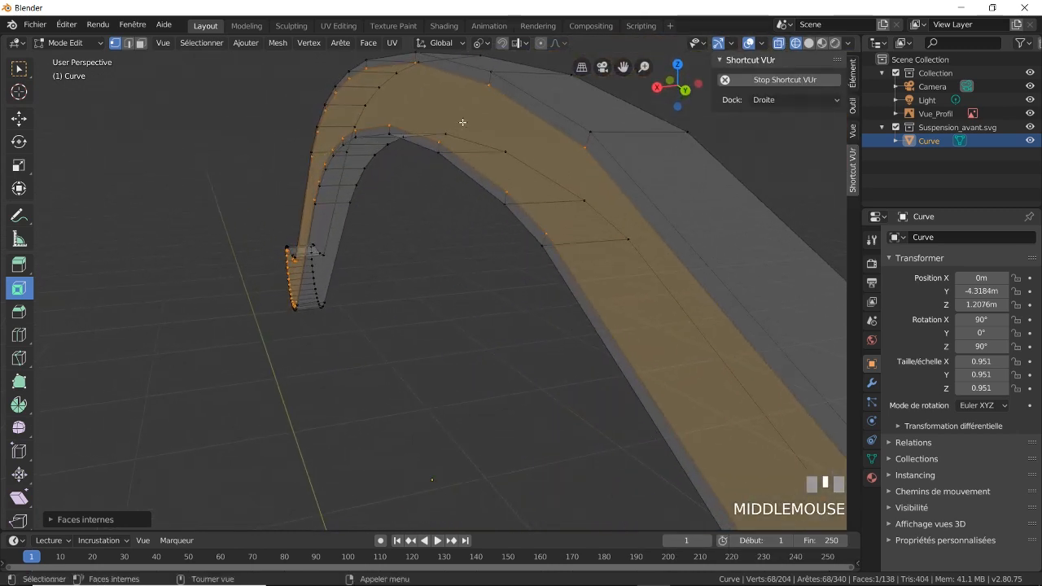
{"action": "left_click_drag", "start_coordinate": [454, 126], "coordinate": [454, 130]}
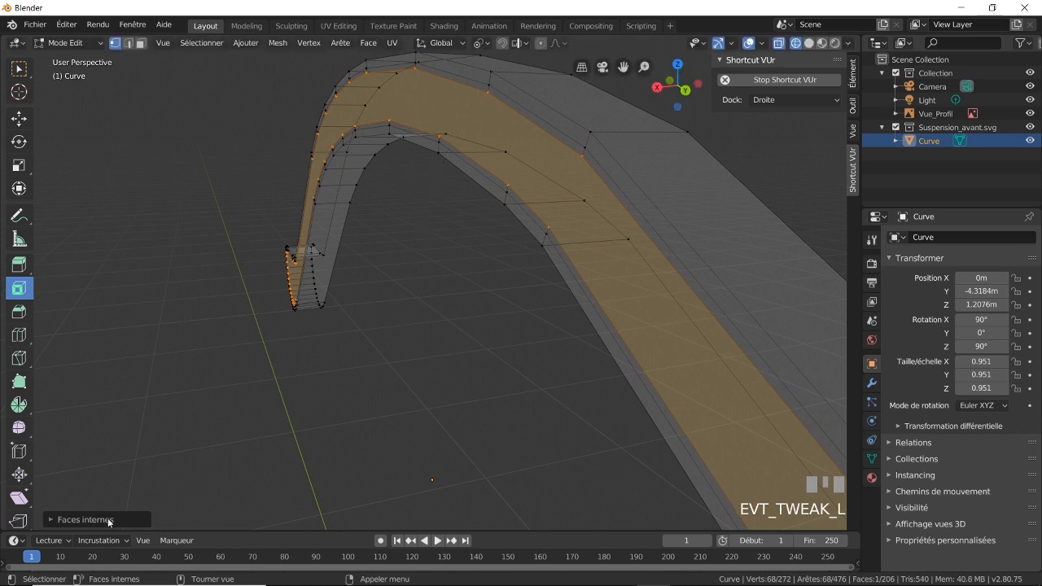
{"action": "left_click", "coordinate": [82, 519]}
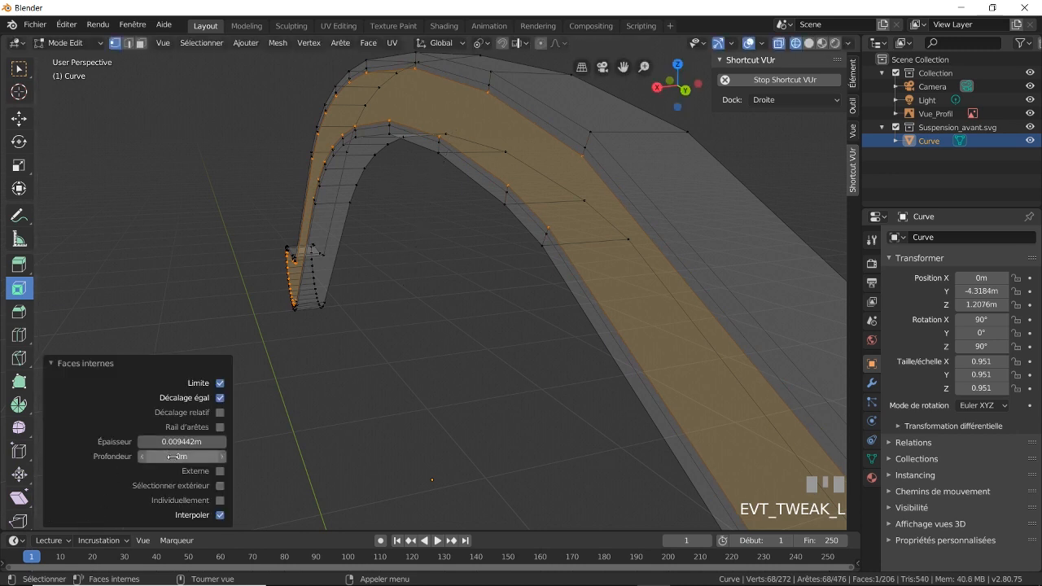
{"action": "left_click_drag", "start_coordinate": [175, 457], "coordinate": [146, 457]}
{"action": "left_click_drag", "start_coordinate": [181, 456], "coordinate": [193, 456]}
Return to object mode and switch the viewport to rendered shading to inspect the recessed suspension
{"action": "scroll", "coordinate": [298, 293], "scroll_direction": "down", "scroll_amount": 4}
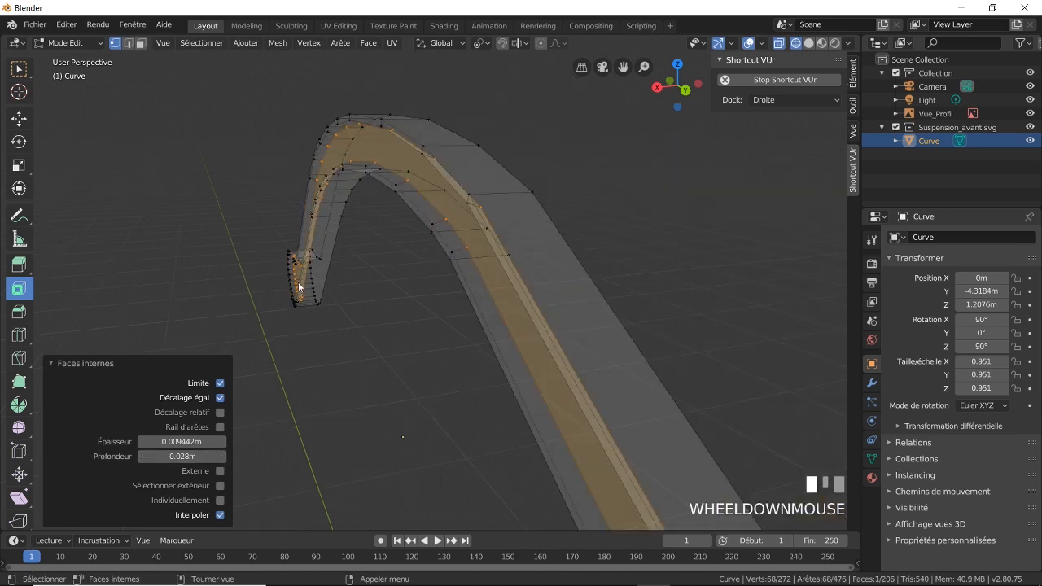
{"action": "middle_click_drag", "start_coordinate": [297, 293], "coordinate": [334, 274]}
{"action": "scroll", "coordinate": [333, 277], "scroll_direction": "up", "scroll_amount": 4}
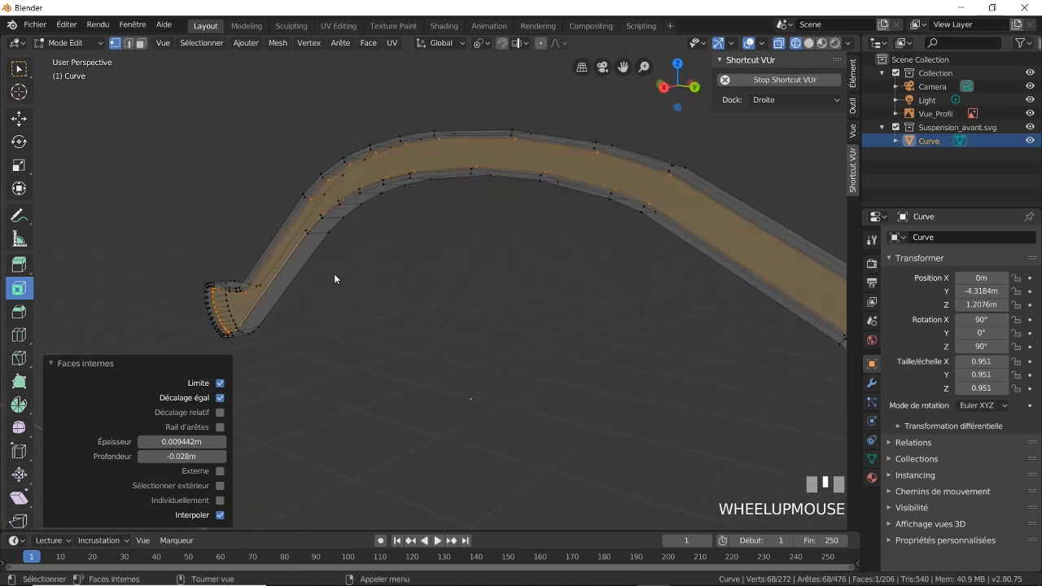
{"action": "key", "text": "Tab"}
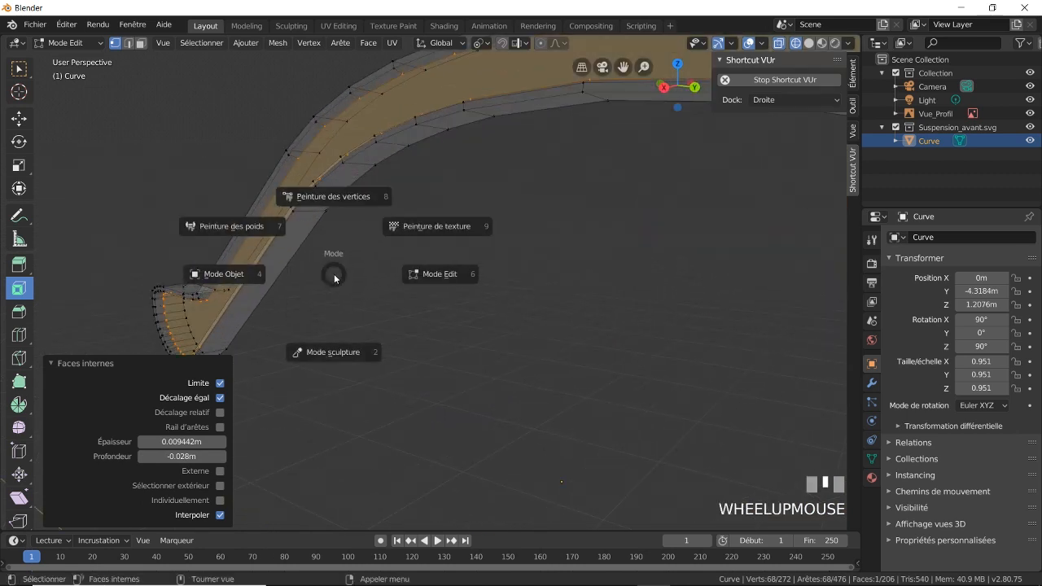
{"action": "left_click", "coordinate": [835, 43]}
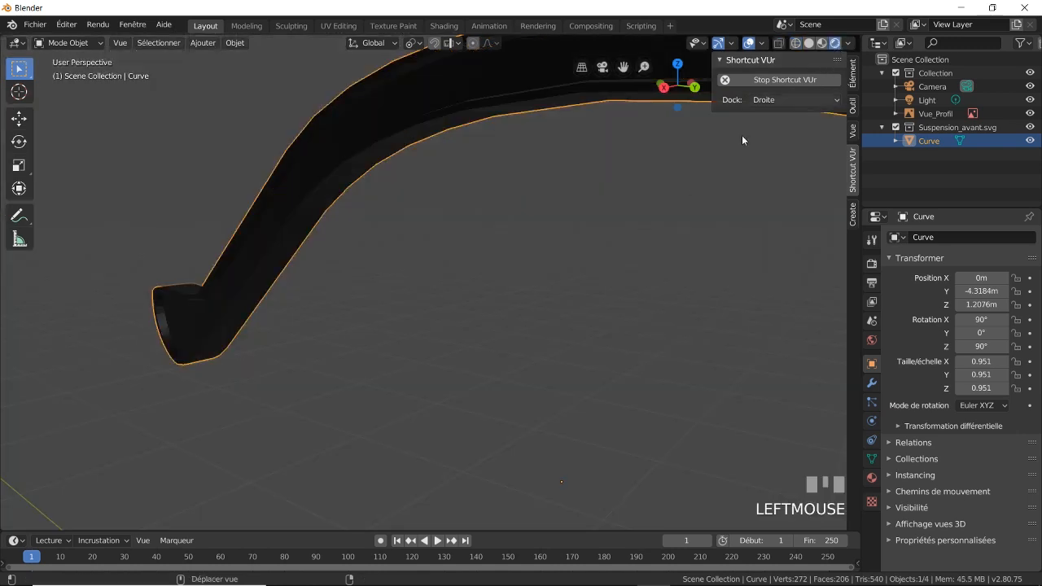
{"action": "middle_click_drag", "start_coordinate": [670, 188], "coordinate": [539, 249], "text": "shift"}
{"action": "scroll", "coordinate": [562, 211], "scroll_direction": "down", "scroll_amount": 2}
{"action": "middle_click_drag", "start_coordinate": [561, 212], "coordinate": [458, 216], "text": "shift"}
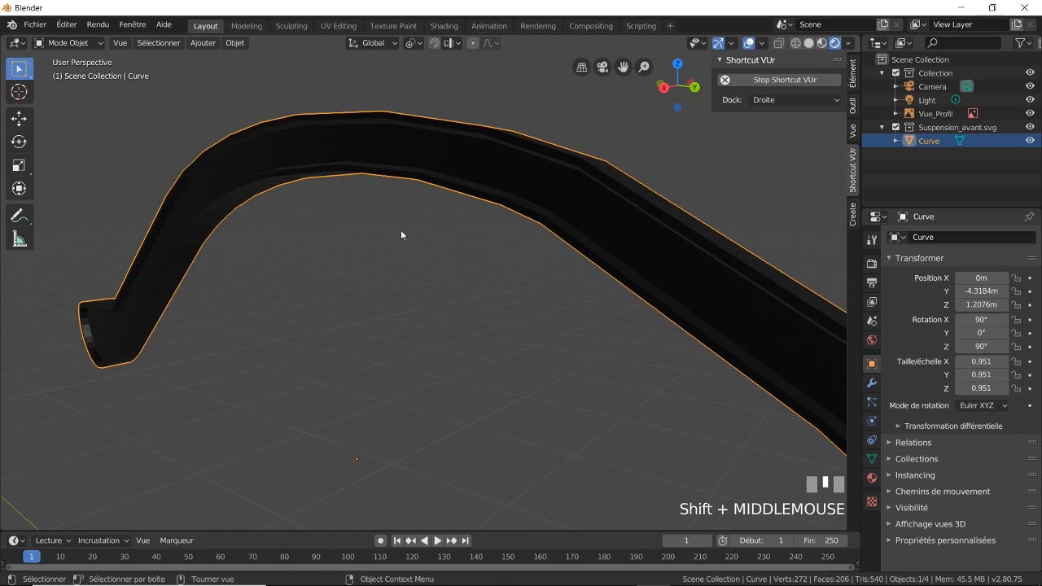
Unlink the black SVGMat.002 material from the suspension's material slot and inspect the shape
{"action": "left_click", "coordinate": [870, 478]}
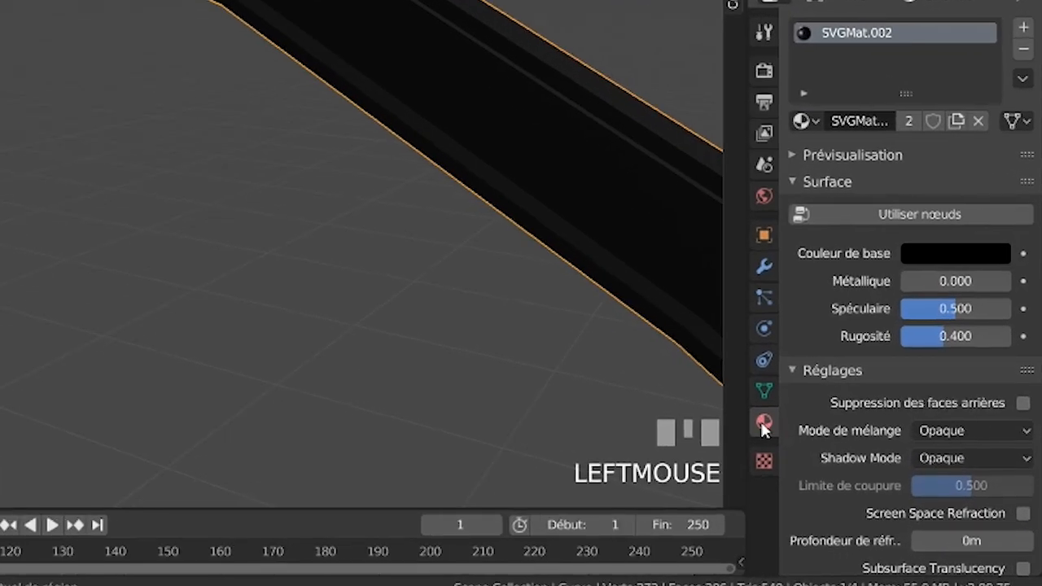
{"action": "left_click", "coordinate": [980, 122]}
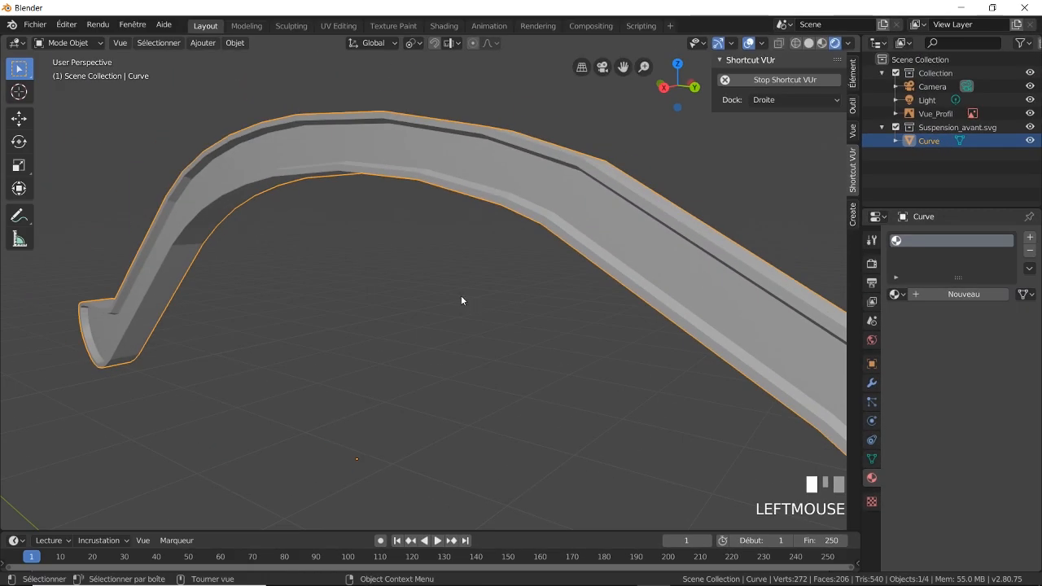
{"action": "middle_click_drag", "start_coordinate": [461, 300], "coordinate": [418, 282]}
{"action": "scroll", "coordinate": [439, 284], "scroll_direction": "down", "scroll_amount": 3}
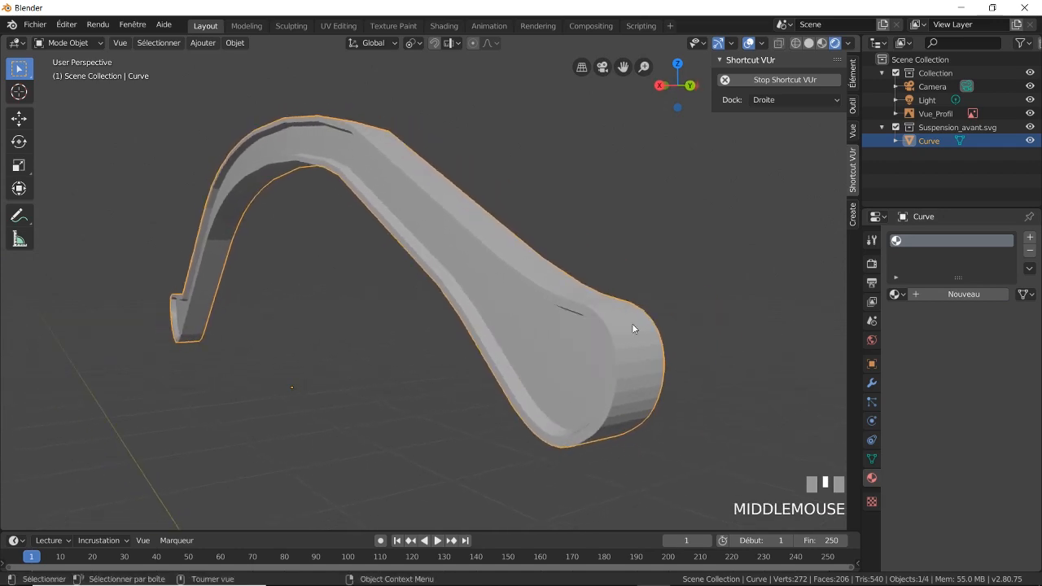